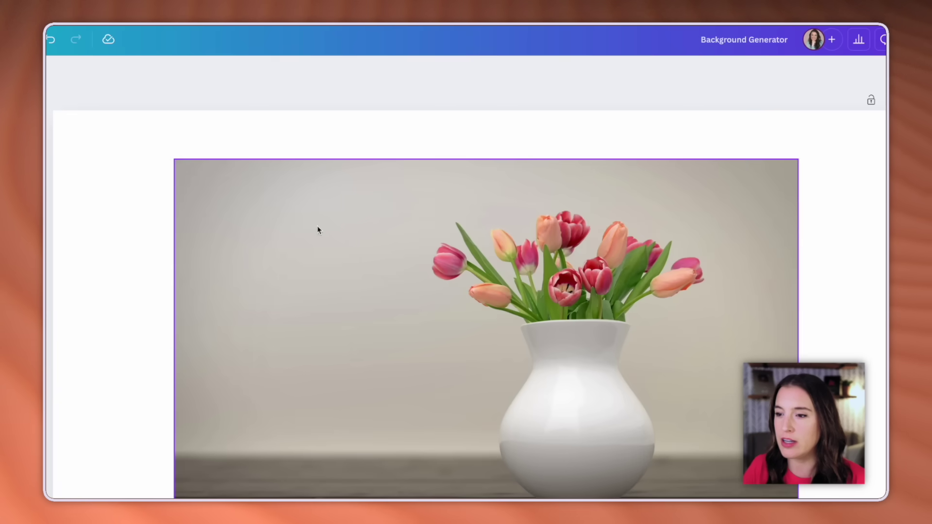
Select the tulip vase photo and bring up its image editing tools.
{"action": "left_click", "coordinate": [364, 186]}
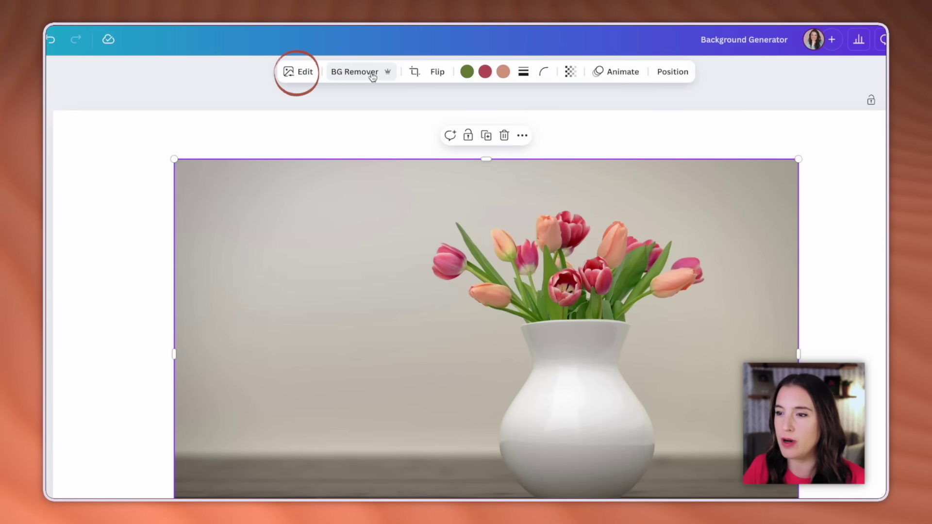
{"action": "left_click", "coordinate": [306, 77]}
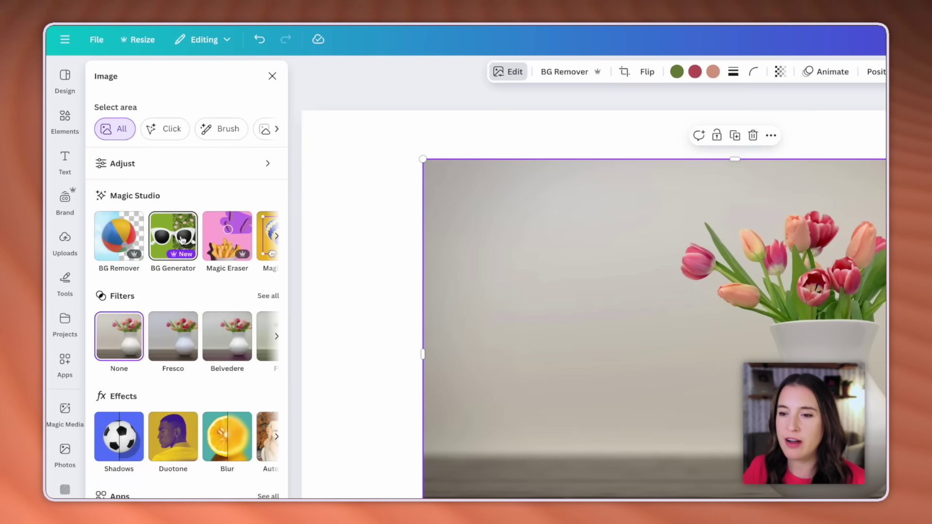
Generate backgrounds from the prompt 'Kitchen counter with window behind and rain showing through t'.
{"action": "left_click", "coordinate": [182, 240]}
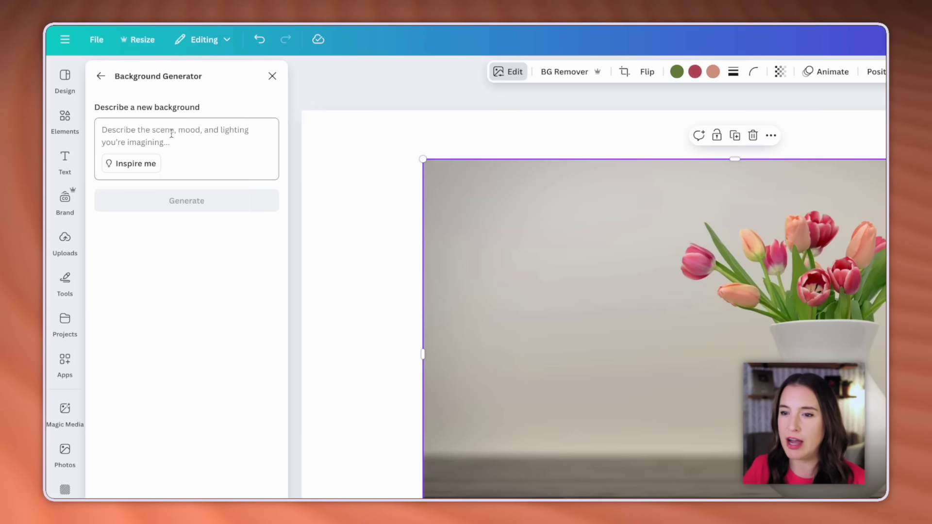
{"action": "type", "text": "K"}
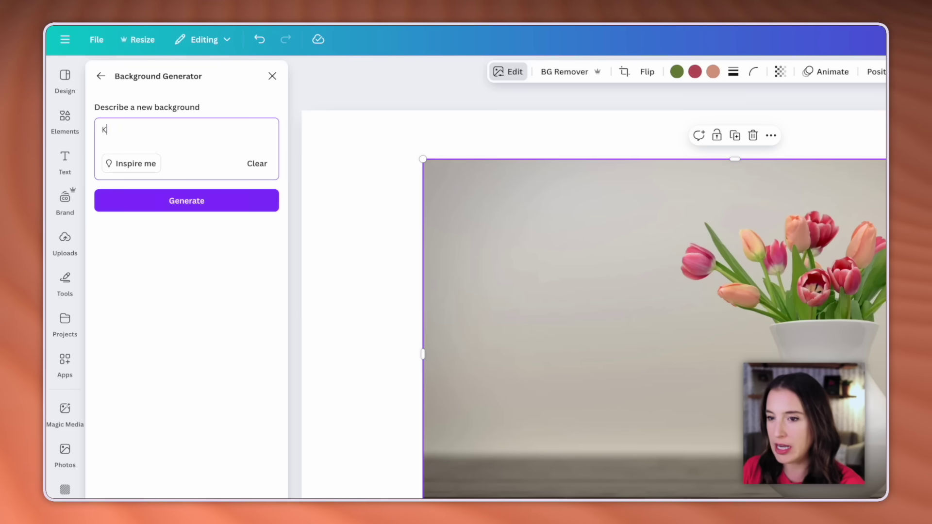
{"action": "type", "text": "itchen counter with window be"}
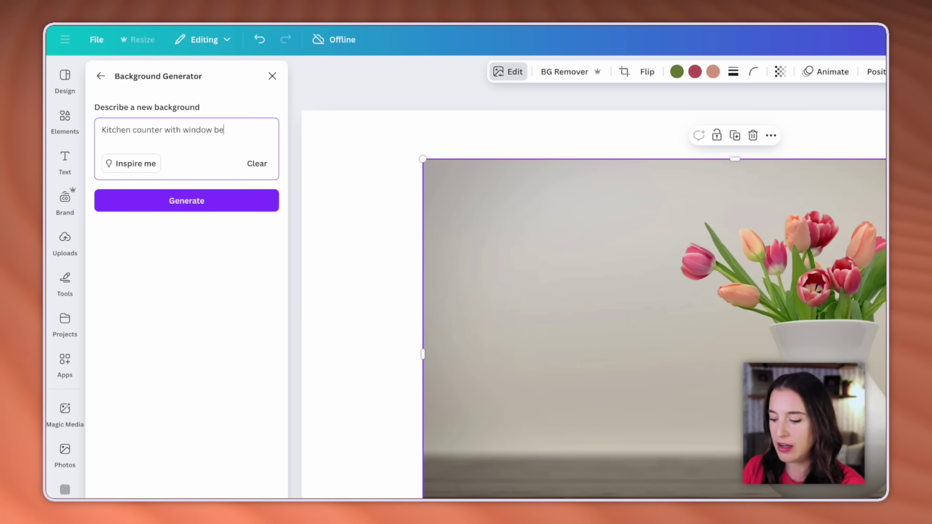
{"action": "type", "text": "hind and rain showing through the window"}
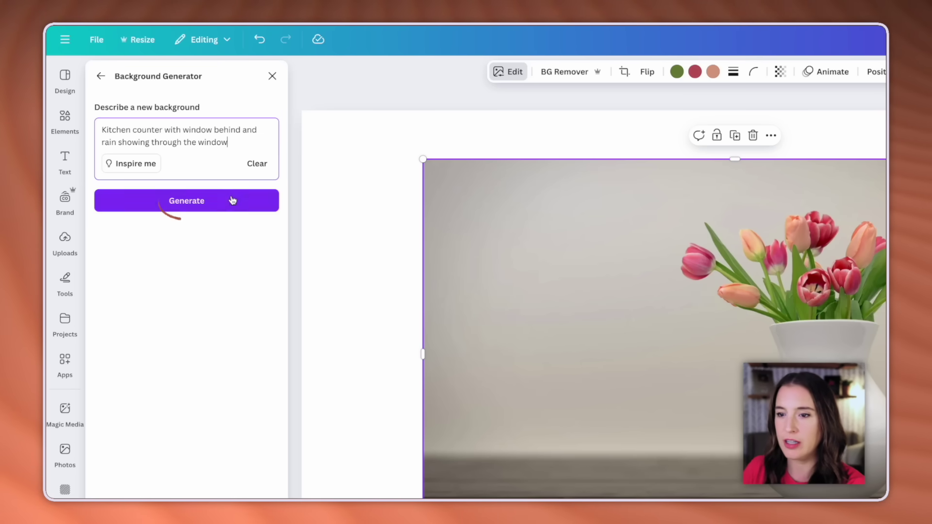
{"action": "left_click", "coordinate": [232, 200]}
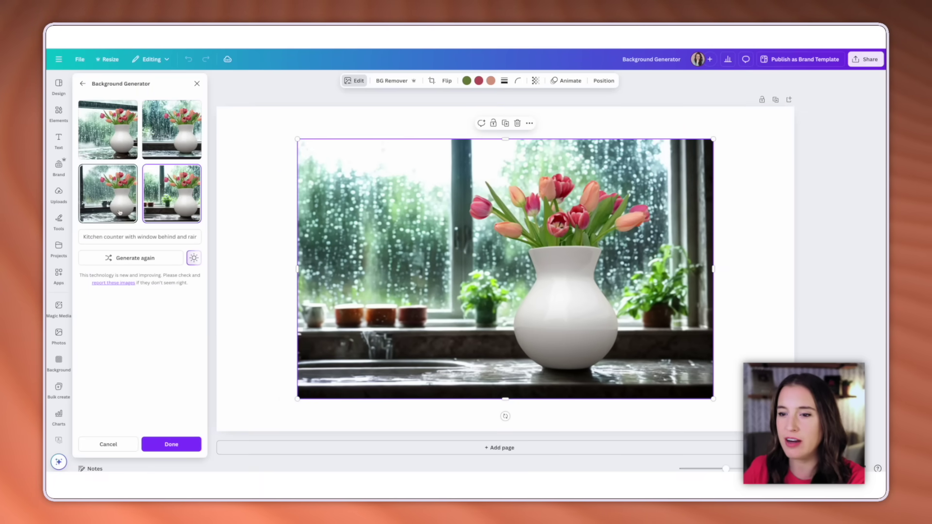
Apply the bottom-right kitchen background variation and shrink the photo from its top-left corner.
{"action": "left_click", "coordinate": [173, 156]}
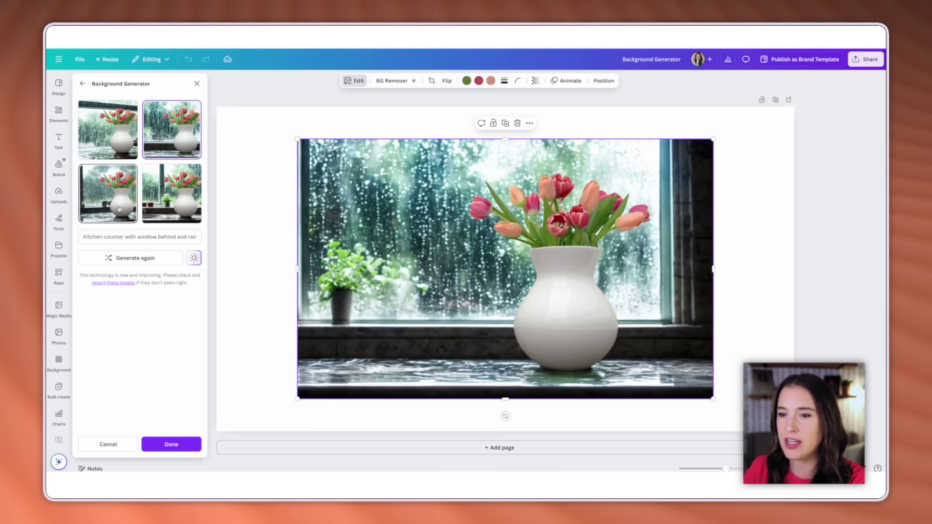
{"action": "left_click", "coordinate": [120, 208]}
{"action": "left_click", "coordinate": [153, 208]}
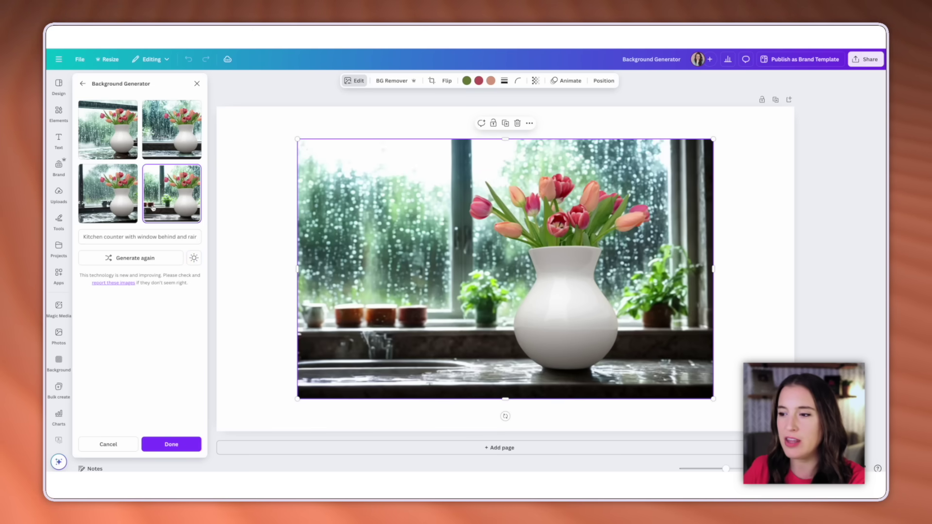
{"action": "left_click", "coordinate": [179, 445]}
{"action": "left_click_drag", "start_coordinate": [298, 139], "coordinate": [305, 165]}
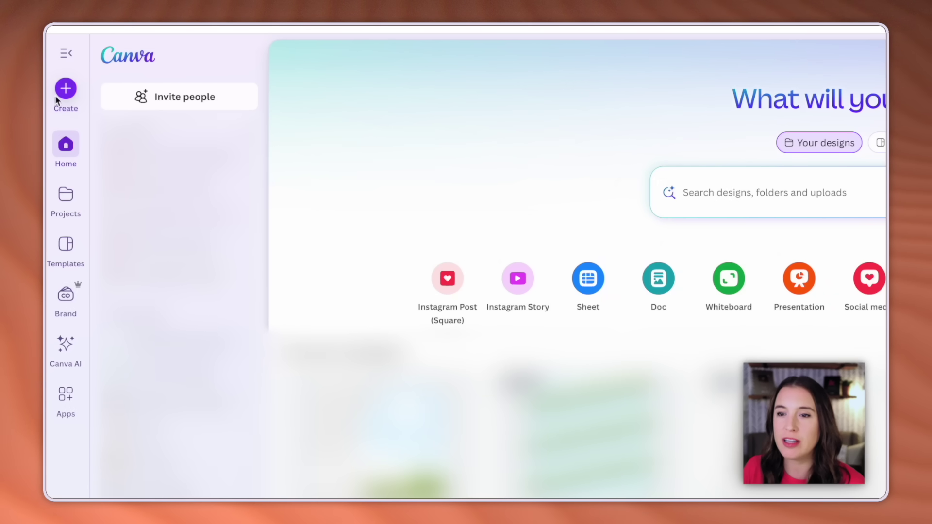
Start a new design from an upload and open the white church photo for editing.
{"action": "left_click", "coordinate": [56, 97]}
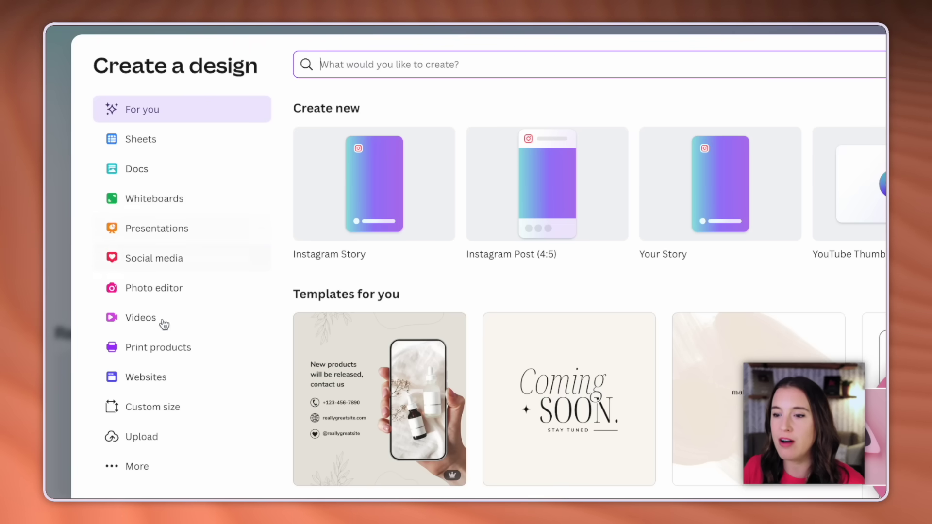
{"action": "left_click", "coordinate": [135, 439]}
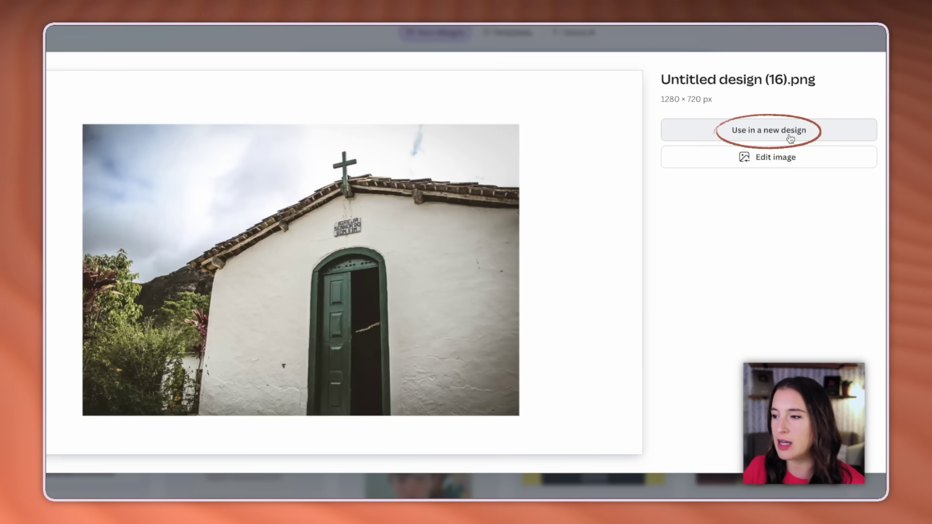
{"action": "left_click", "coordinate": [772, 162]}
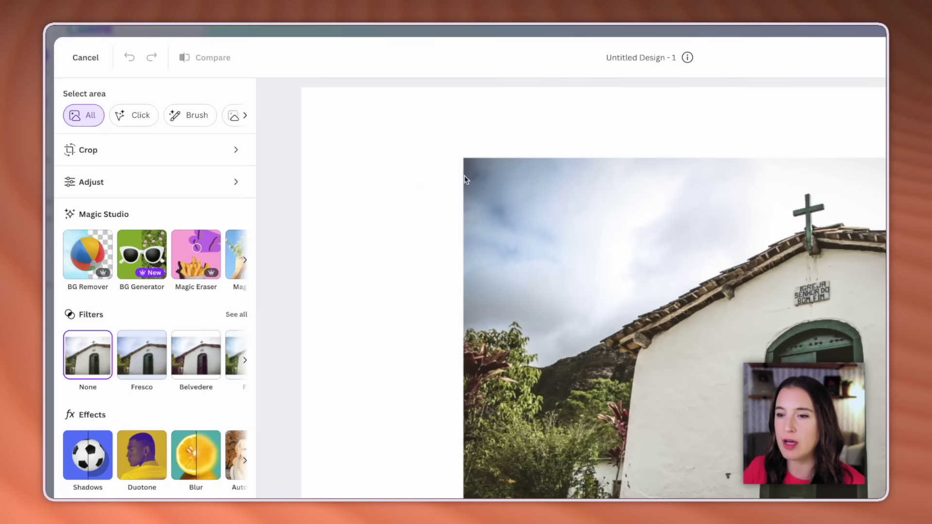
Set the church photo's vertical perspective to 12.2 in the Crop settings.
{"action": "left_click", "coordinate": [235, 151]}
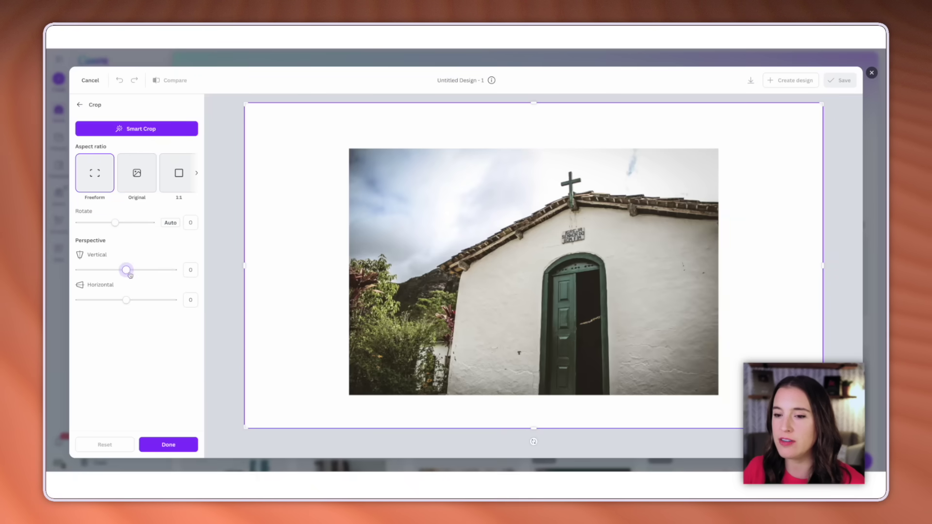
{"action": "left_click_drag", "start_coordinate": [126, 270], "coordinate": [125, 300]}
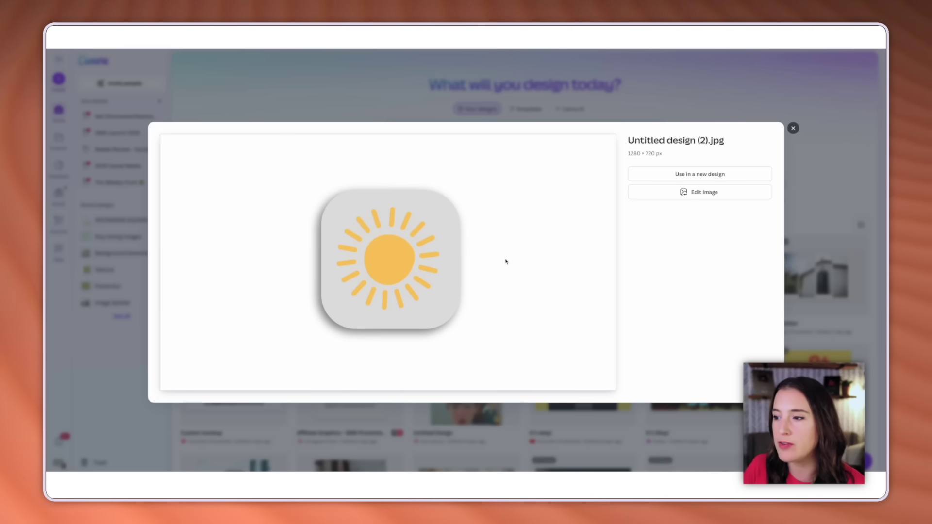
Edit the sun icon image and skew its horizontal perspective to -28.5.
{"action": "left_click", "coordinate": [695, 191]}
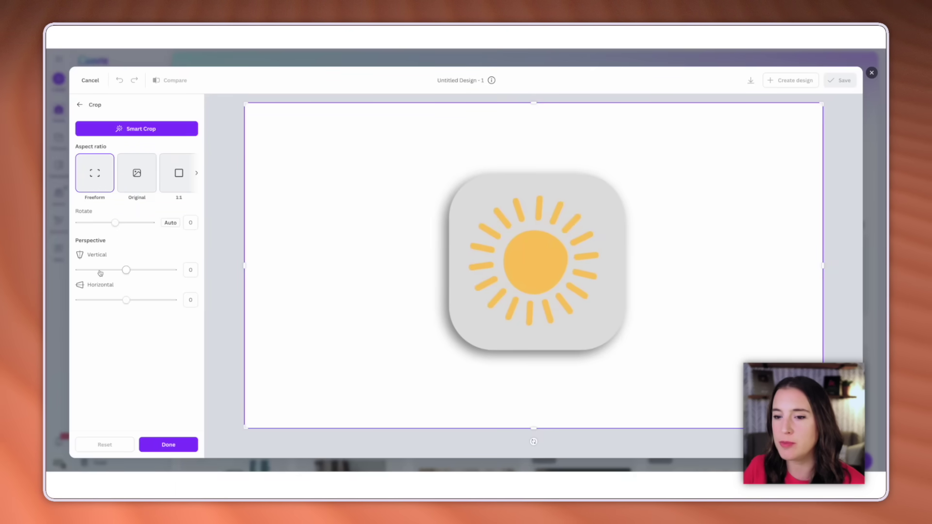
{"action": "left_click_drag", "start_coordinate": [122, 300], "coordinate": [82, 302]}
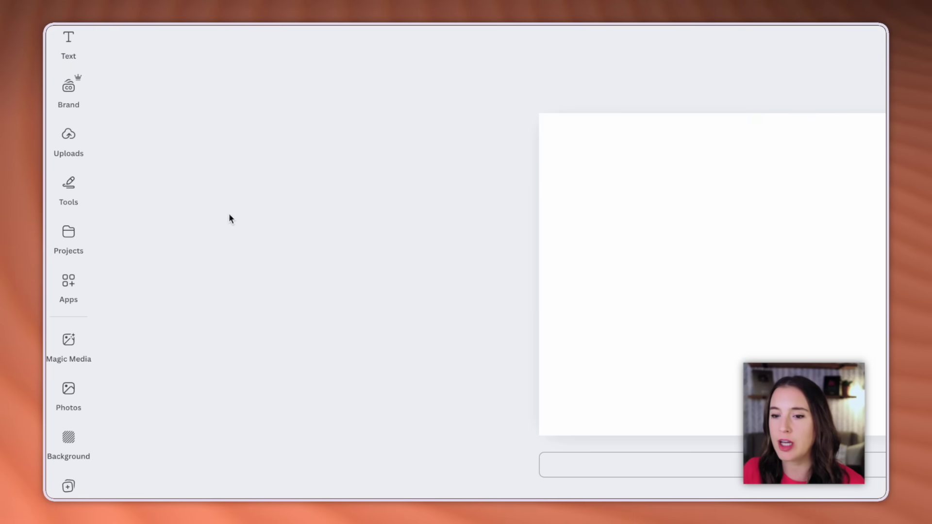
Search the apps for 'magic media' and open the Magic Media image generator.
{"action": "left_click", "coordinate": [58, 274]}
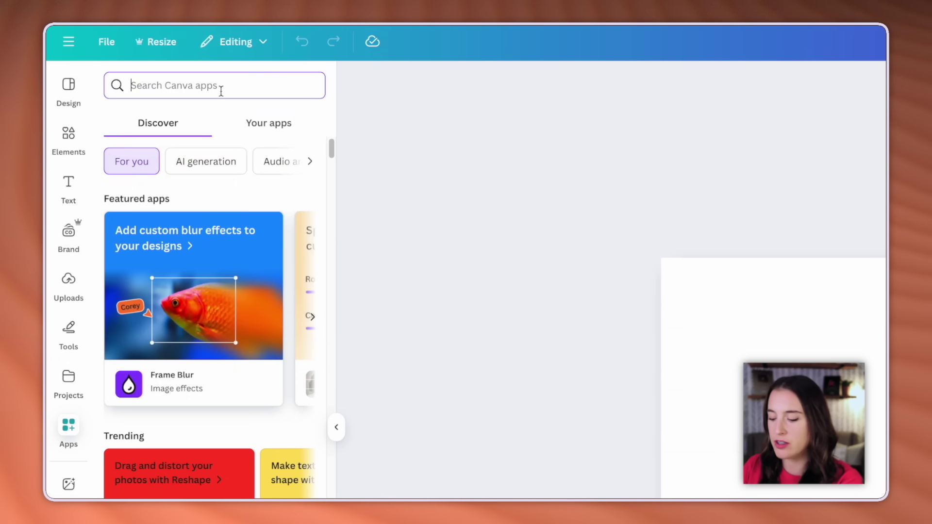
{"action": "type", "text": "magic media"}
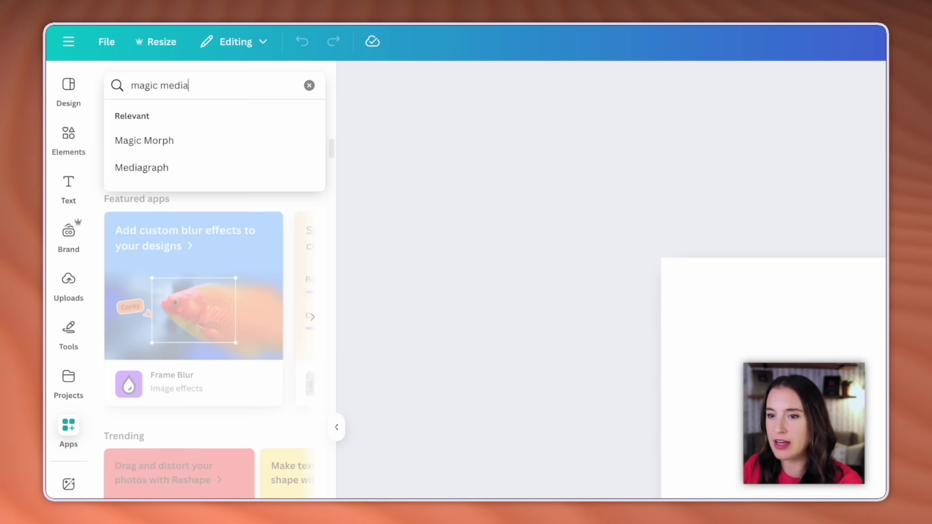
{"action": "key", "text": "Return"}
{"action": "left_click", "coordinate": [131, 148]}
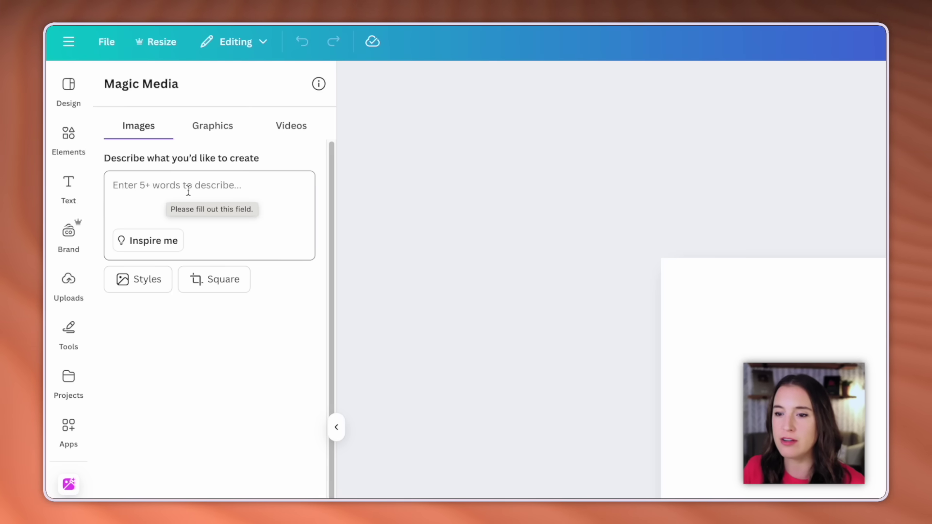
{"action": "left_click", "coordinate": [199, 191]}
Enter the prompt 'dog wearing sunglasses' and upload a sunglasses-cat style reference image.
{"action": "type", "text": "dog"}
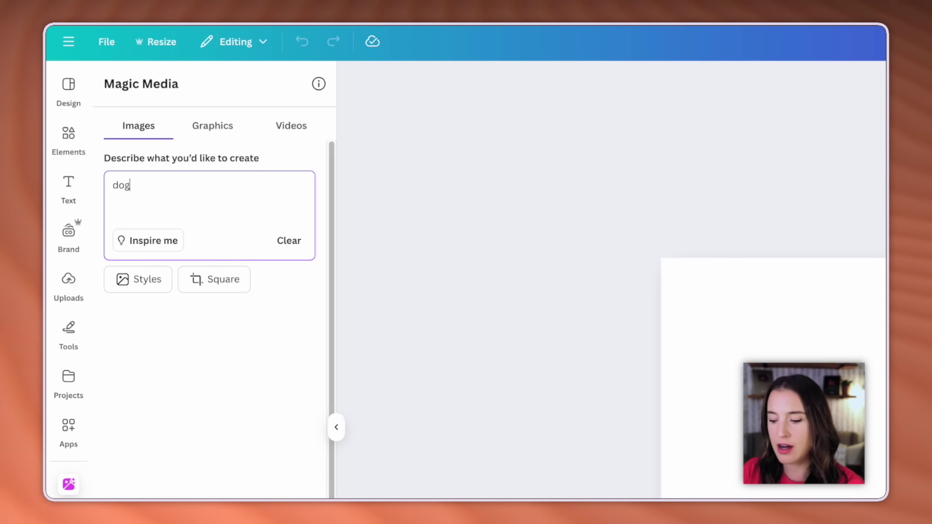
{"action": "type", "text": " wearing sunglasses"}
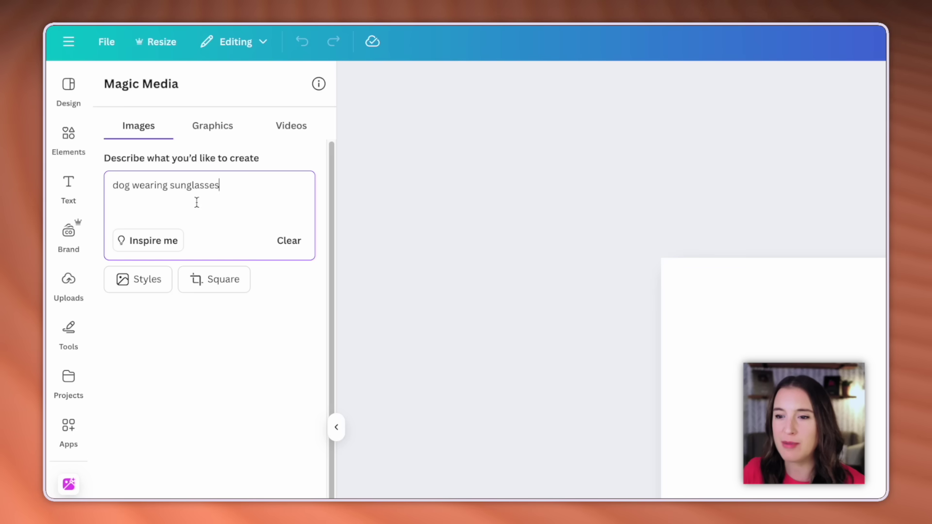
{"action": "left_click", "coordinate": [141, 282]}
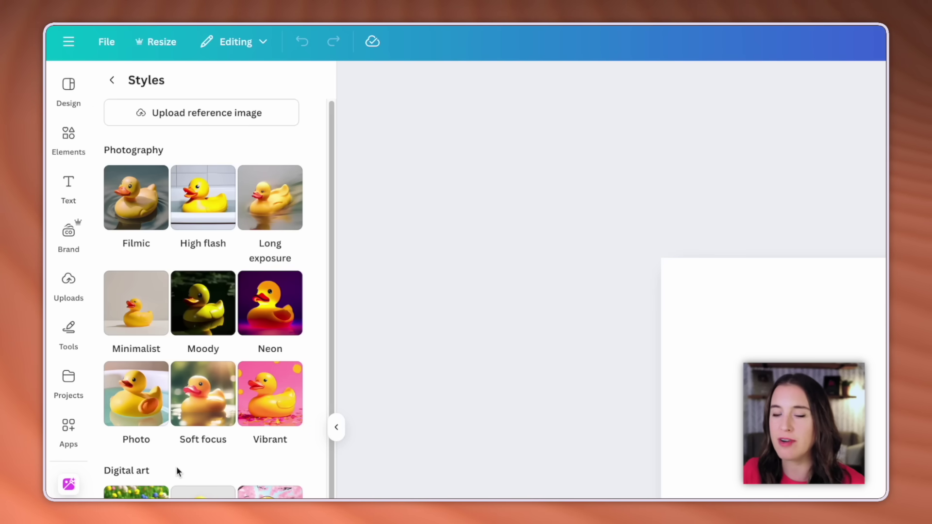
{"action": "scroll", "coordinate": [270, 488], "scroll_direction": "down", "scroll_amount": 2}
{"action": "scroll", "coordinate": [270, 488], "scroll_direction": "up", "scroll_amount": 2}
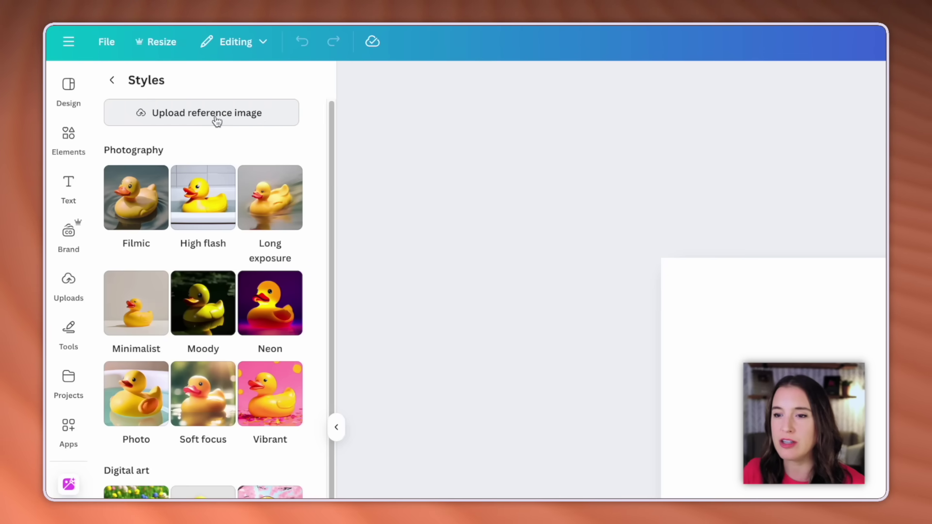
{"action": "left_click", "coordinate": [214, 118]}
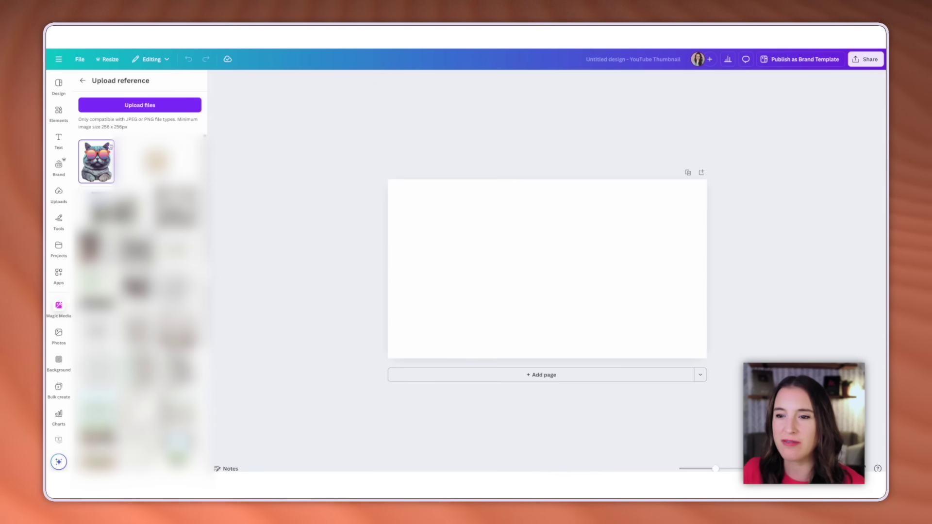
Use the cat image as reference, generate the dog images, and place the first one.
{"action": "left_click", "coordinate": [107, 173]}
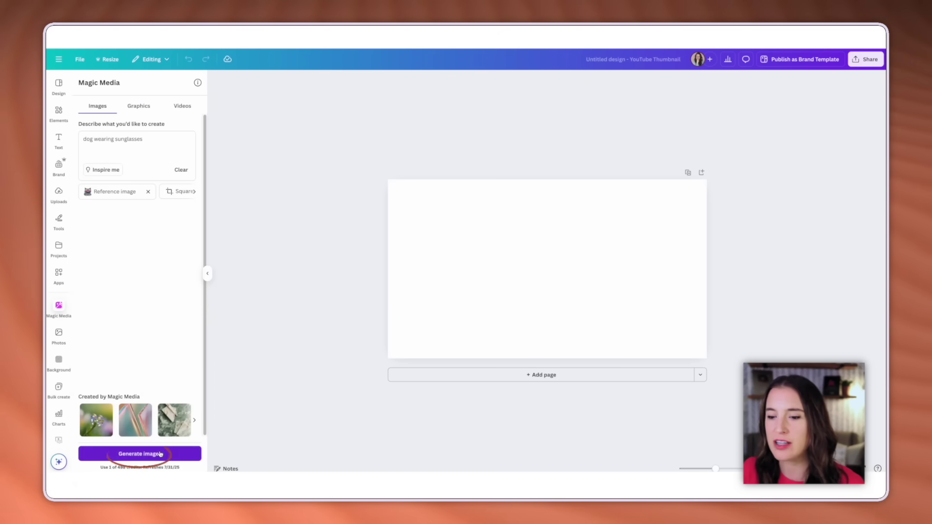
{"action": "left_click", "coordinate": [134, 455]}
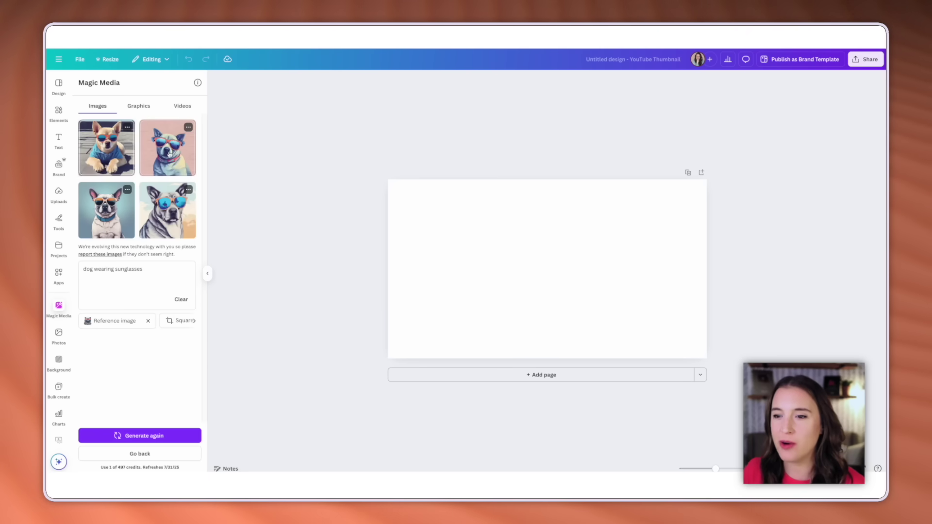
{"action": "left_click", "coordinate": [107, 149]}
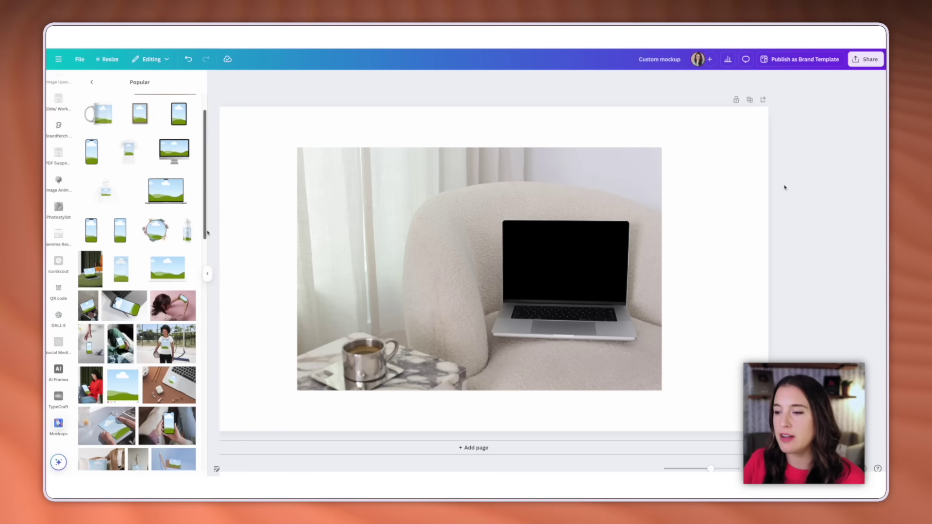
{"action": "scroll", "coordinate": [209, 258], "scroll_direction": "down", "scroll_amount": 5}
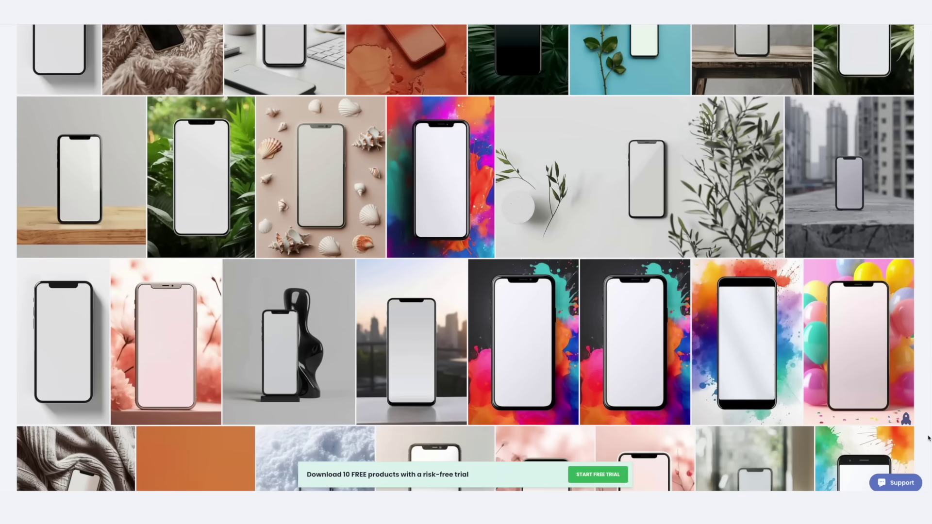
{"action": "scroll", "coordinate": [929, 438], "scroll_direction": "down", "scroll_amount": 14}
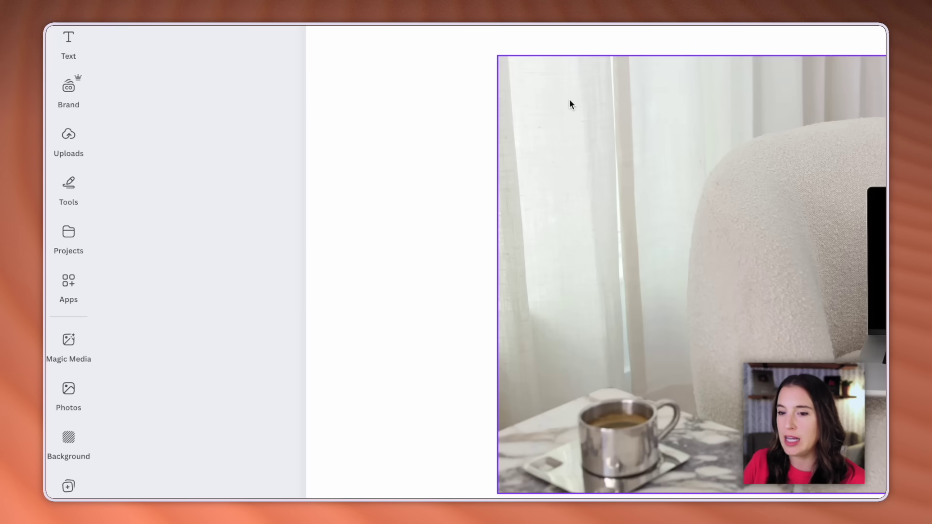
Open the Mockups app and create a custom mockup template from the laptop-on-armchair photo.
{"action": "left_click", "coordinate": [111, 284]}
{"action": "left_click", "coordinate": [69, 281]}
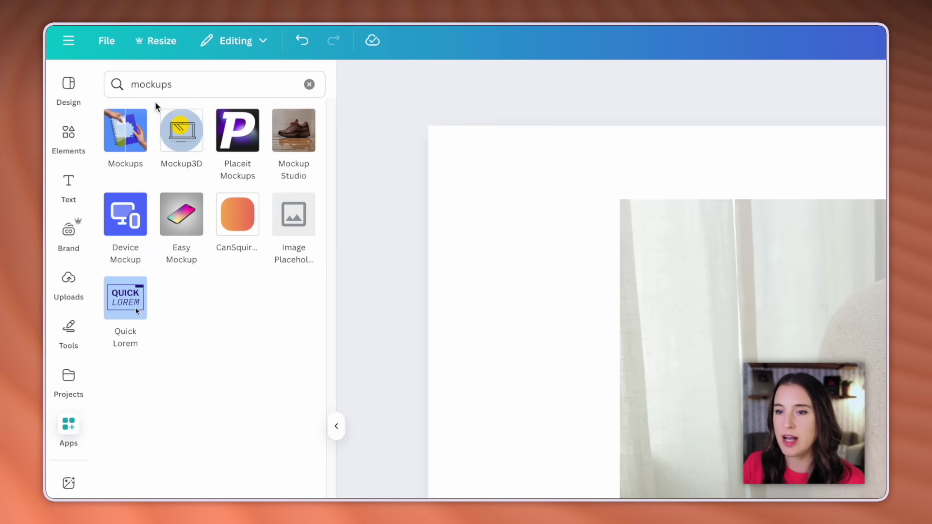
{"action": "left_click", "coordinate": [126, 143]}
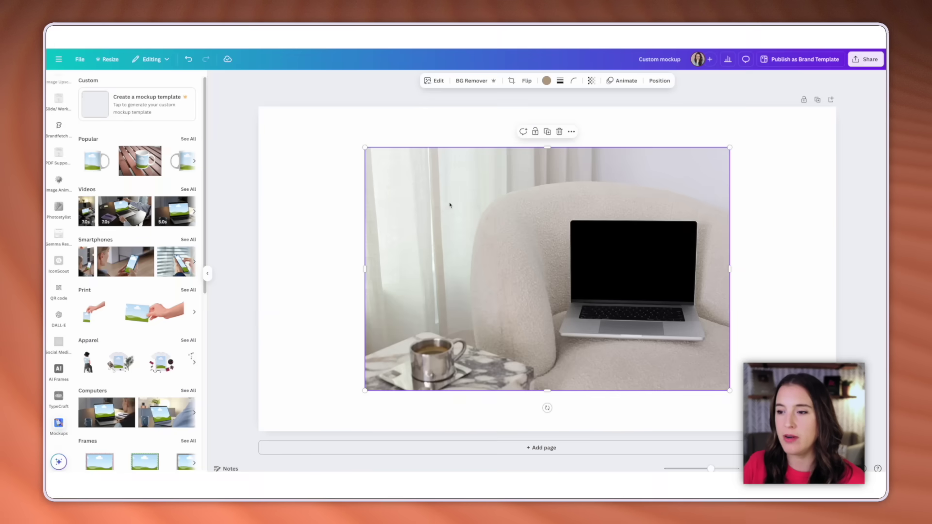
{"action": "left_click", "coordinate": [164, 110]}
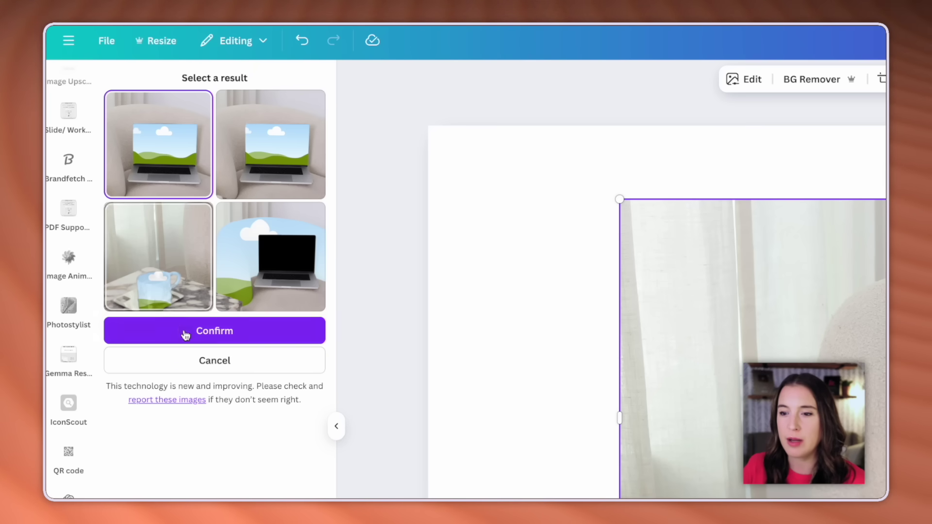
Confirm the first sky-and-hills result as the laptop screen mockup.
{"action": "left_click", "coordinate": [249, 336]}
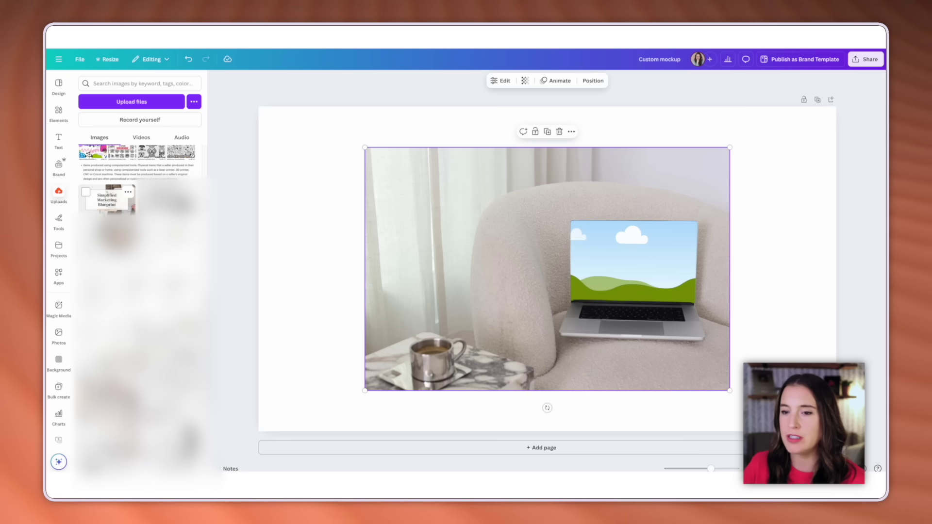
{"action": "scroll", "coordinate": [114, 201], "scroll_direction": "down", "scroll_amount": 1}
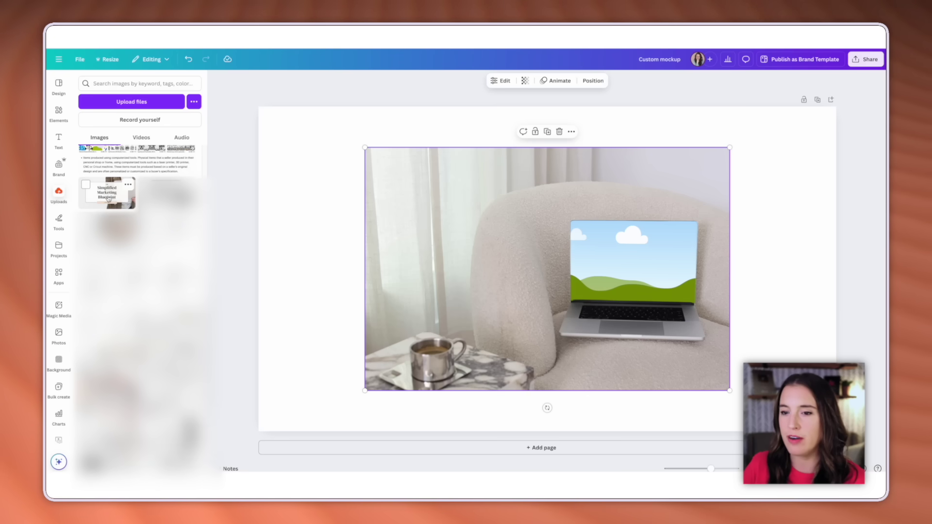
Place the Simplified Marketing Blueprint upload on the laptop screen and zoom out to the page.
{"action": "left_click_drag", "start_coordinate": [101, 196], "coordinate": [425, 251]}
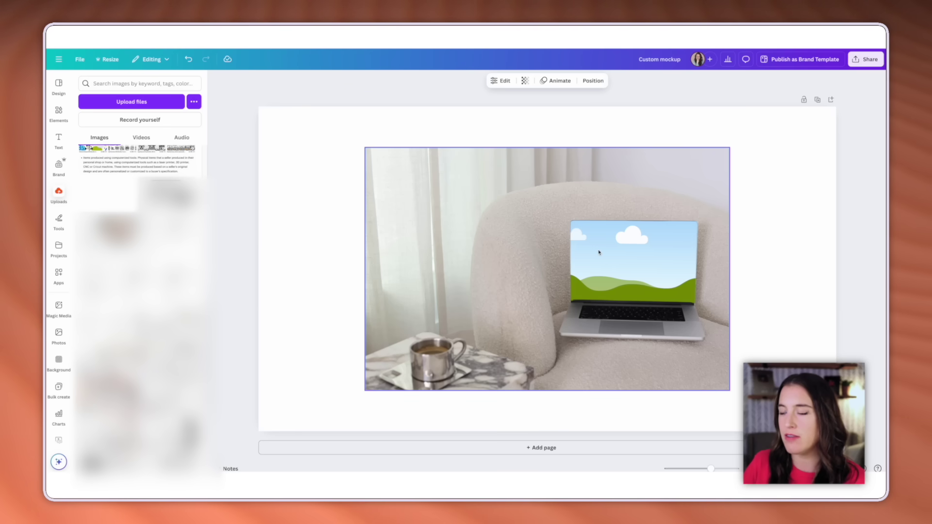
{"action": "left_click_drag", "start_coordinate": [600, 253], "coordinate": [601, 251]}
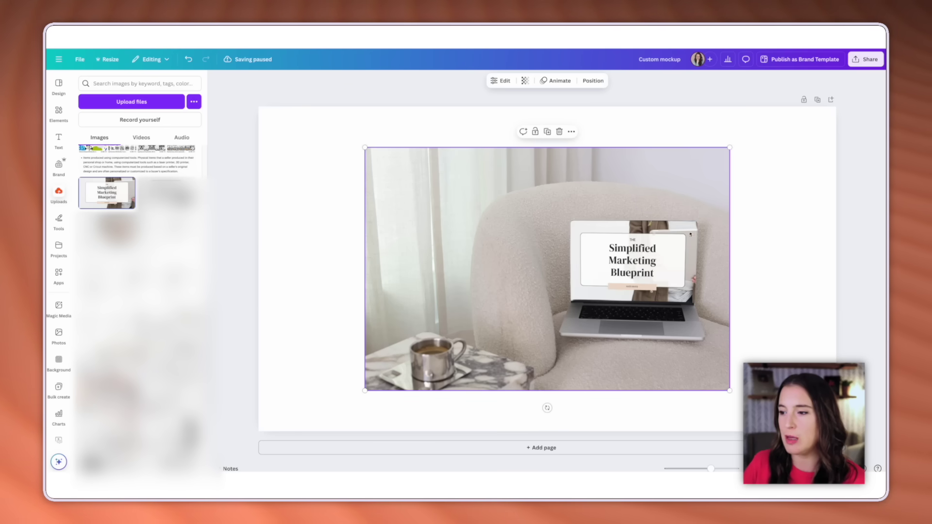
{"action": "left_click", "coordinate": [756, 275]}
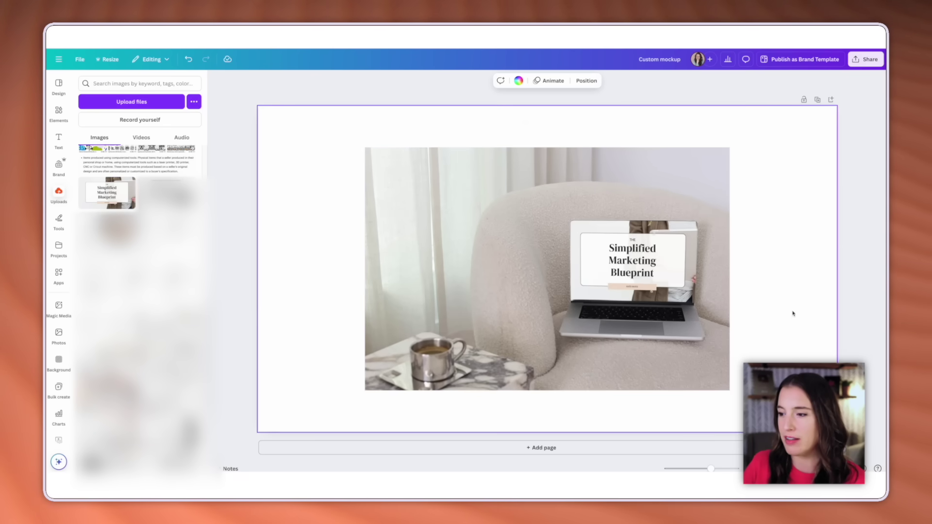
{"action": "key", "text": "super+minus"}
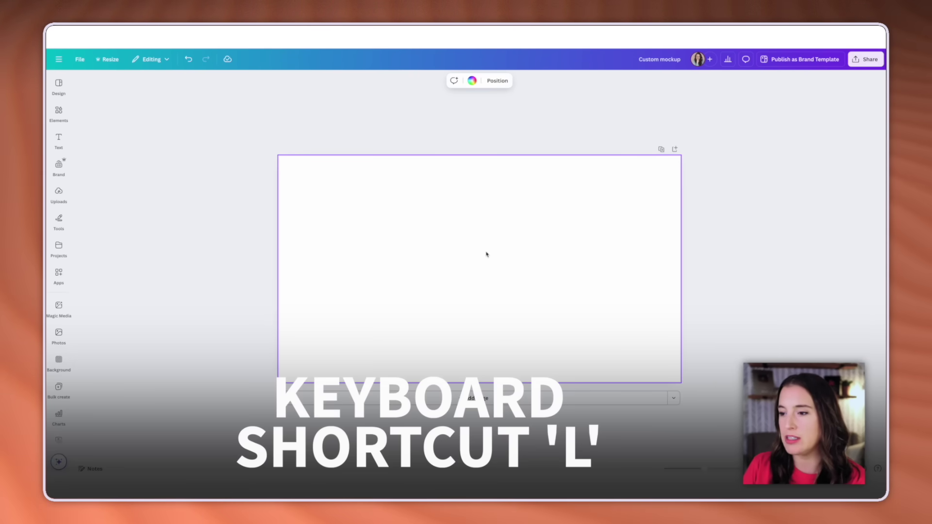
Add a line with an 'Add Text' label and tilt it diagonally to about -39°.
{"action": "key", "text": "l"}
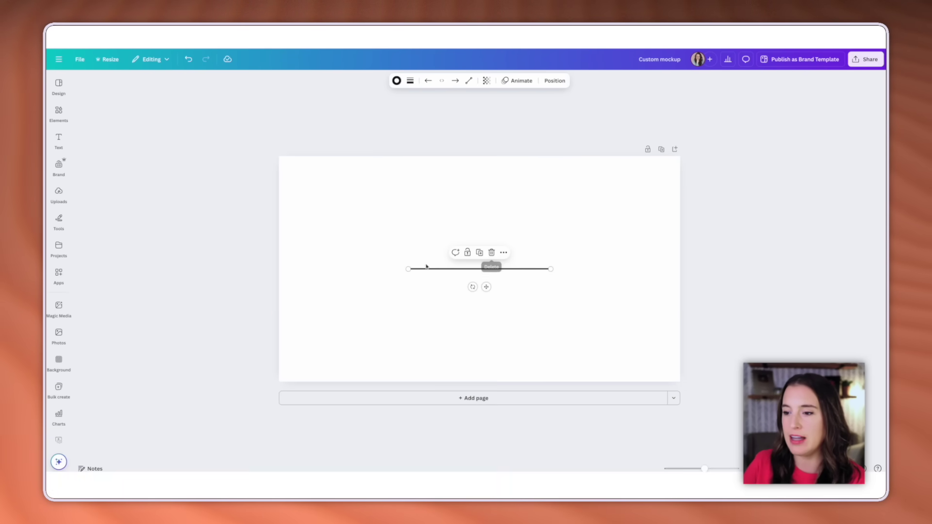
{"action": "mouse_move", "coordinate": [408, 269]}
{"action": "left_mouse_down"}
{"action": "mouse_move", "coordinate": [360, 269]}
{"action": "mouse_move", "coordinate": [359, 250]}
{"action": "mouse_move", "coordinate": [474, 211]}
{"action": "mouse_move", "coordinate": [427, 221]}
{"action": "mouse_move", "coordinate": [416, 300]}
{"action": "mouse_move", "coordinate": [415, 269]}
{"action": "left_mouse_up"}
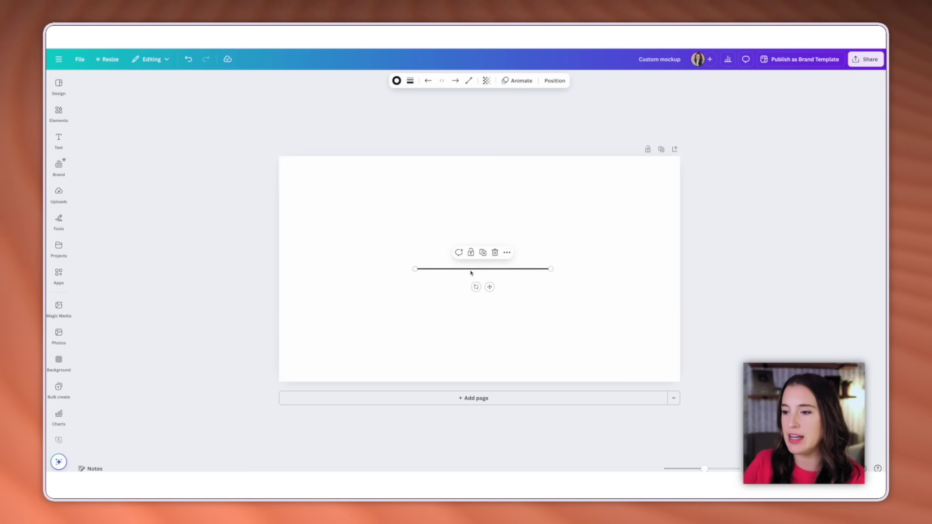
{"action": "double_click", "coordinate": [486, 269]}
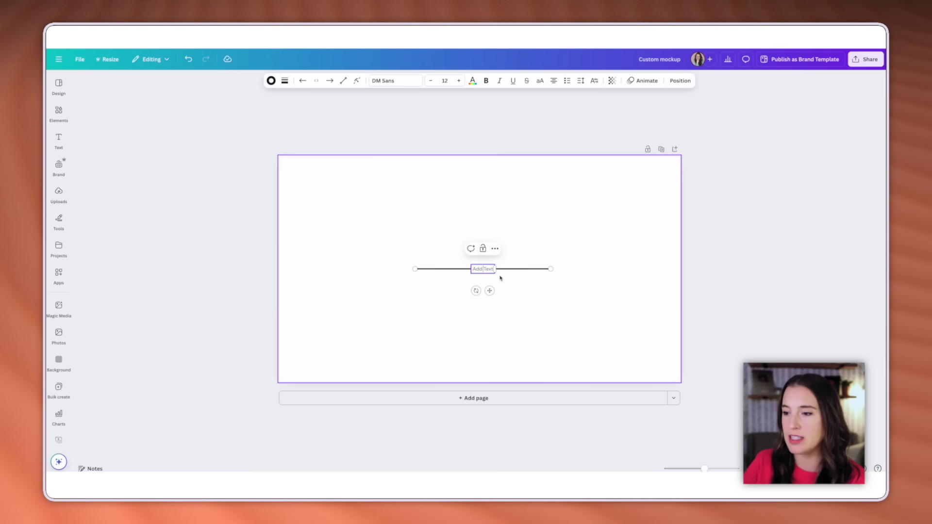
{"action": "key", "text": "ctrl+plus"}
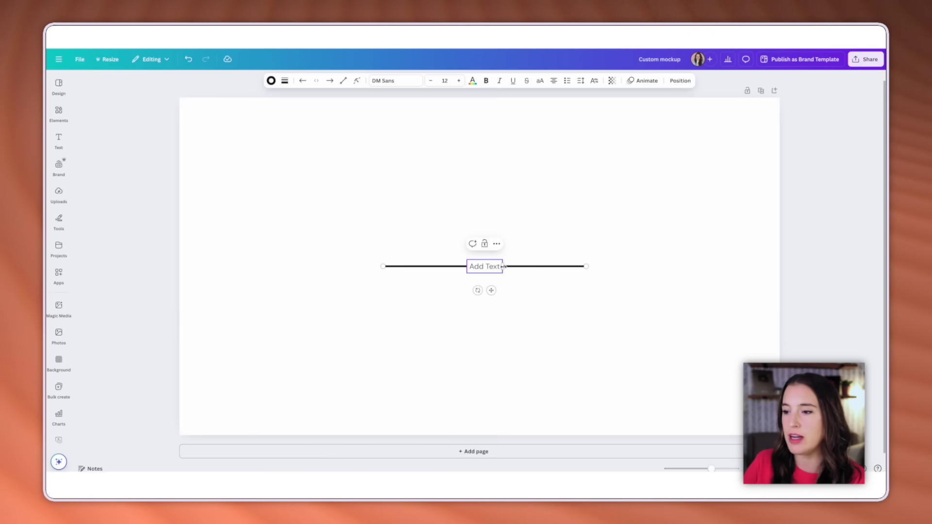
{"action": "left_click_drag", "start_coordinate": [586, 266], "coordinate": [530, 149]}
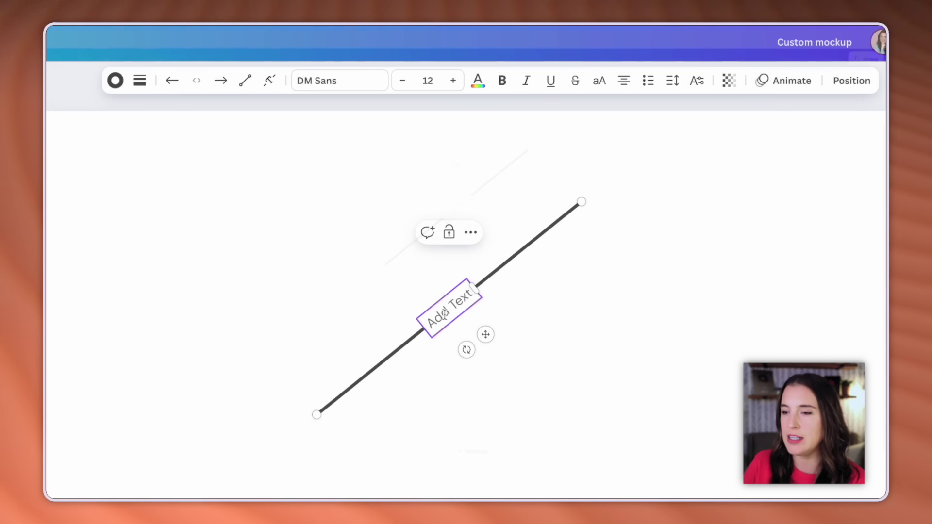
Keep the label horizontal, enter 'Happy Monday' and widen its text box.
{"action": "left_click", "coordinate": [271, 88]}
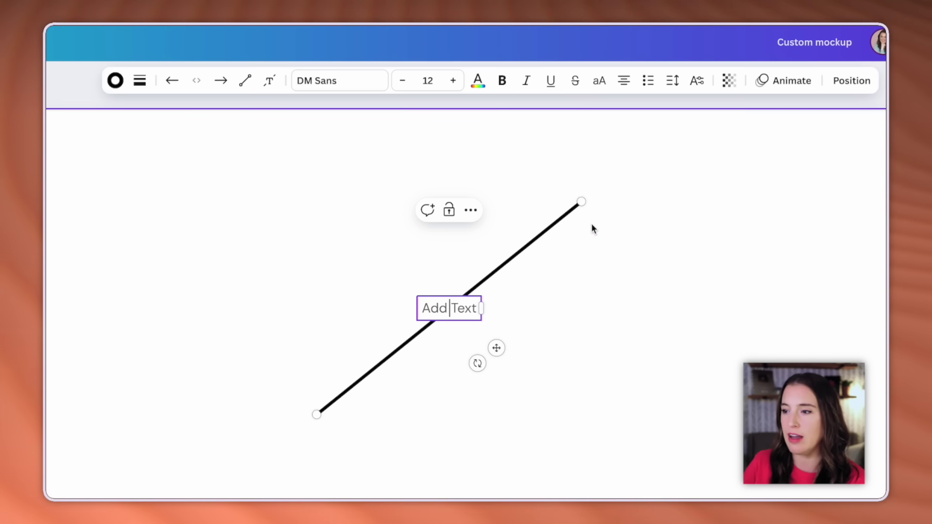
{"action": "type", "text": "Happ"}
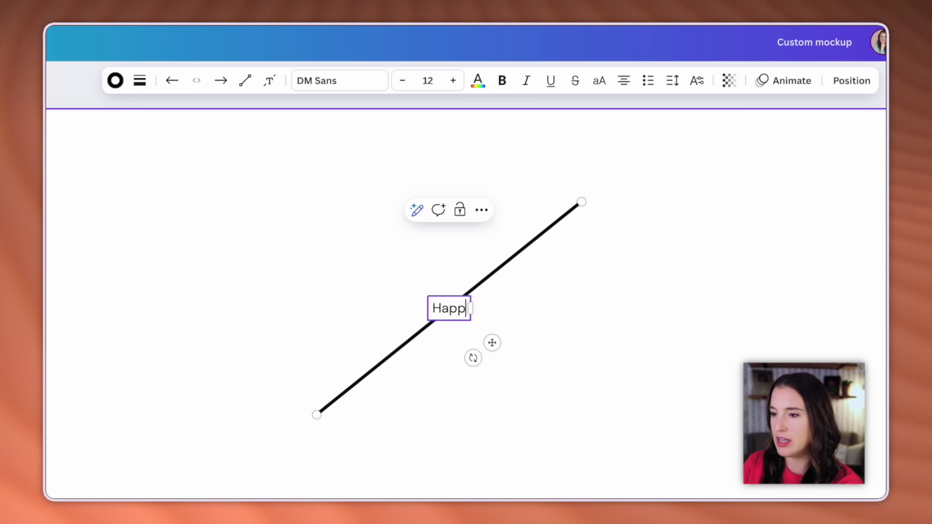
{"action": "type", "text": "y Monday"}
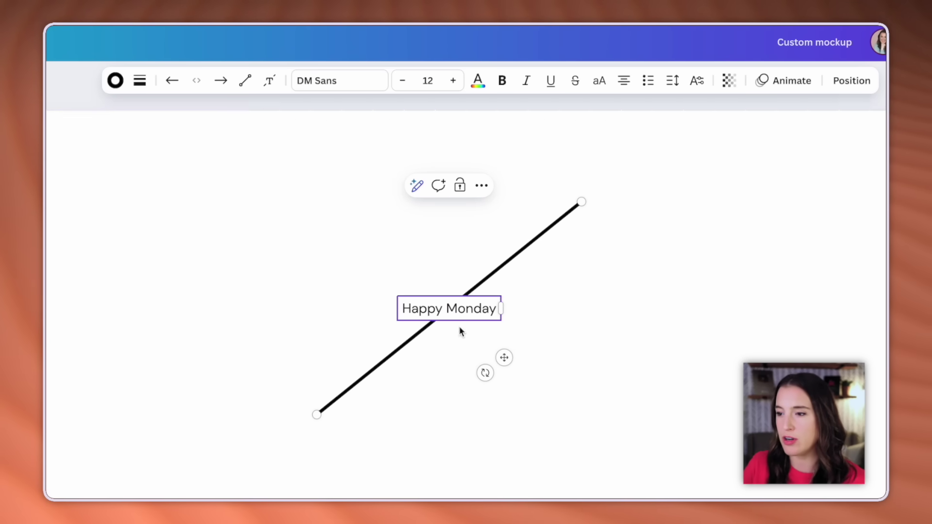
{"action": "left_click", "coordinate": [454, 298]}
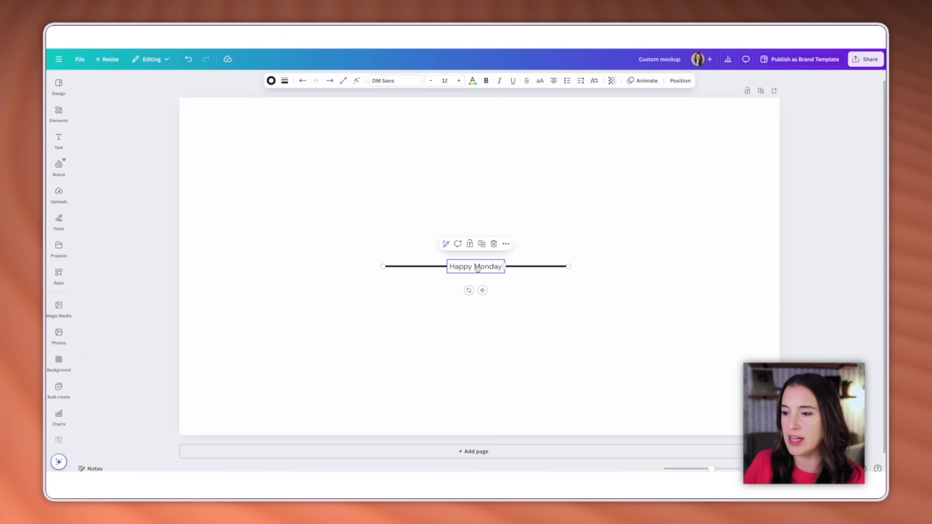
{"action": "left_click_drag", "start_coordinate": [505, 266], "coordinate": [543, 267]}
{"action": "left_click", "coordinate": [570, 301]}
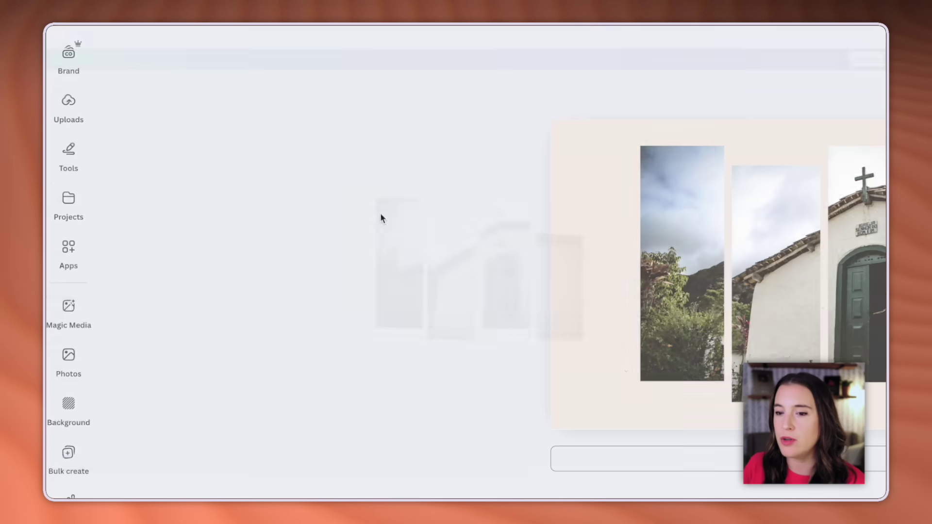
Load the church photo into Image Splitter and split it into 1 row of 5 columns.
{"action": "left_click", "coordinate": [72, 252]}
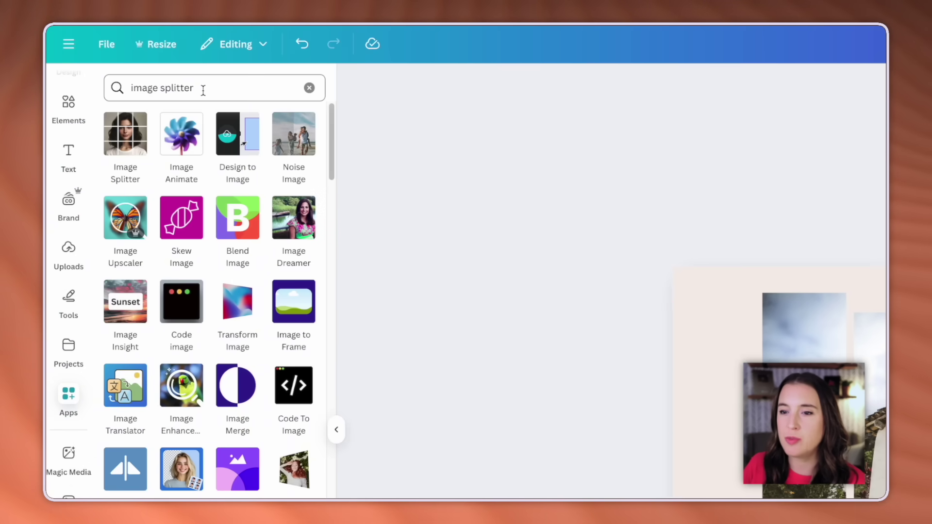
{"action": "left_click", "coordinate": [125, 146]}
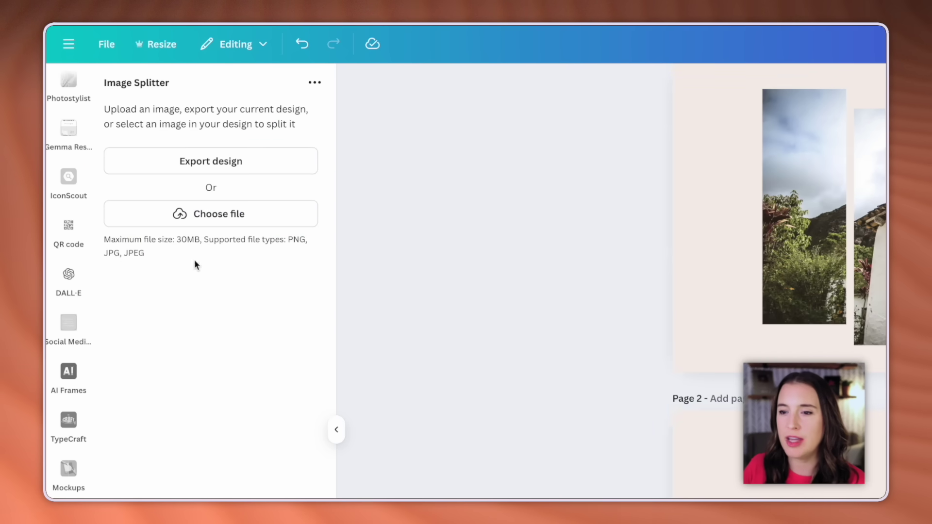
{"action": "left_click", "coordinate": [222, 216]}
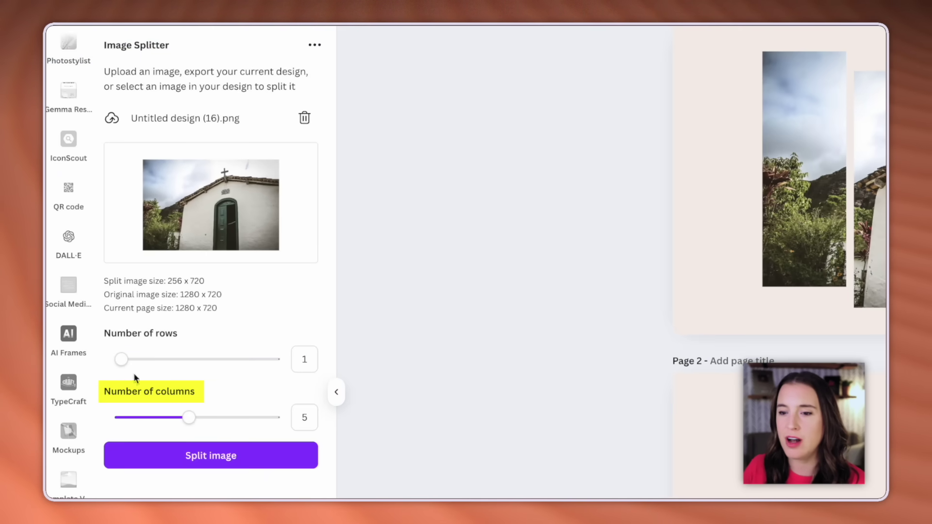
{"action": "left_click_drag", "start_coordinate": [121, 359], "coordinate": [182, 365]}
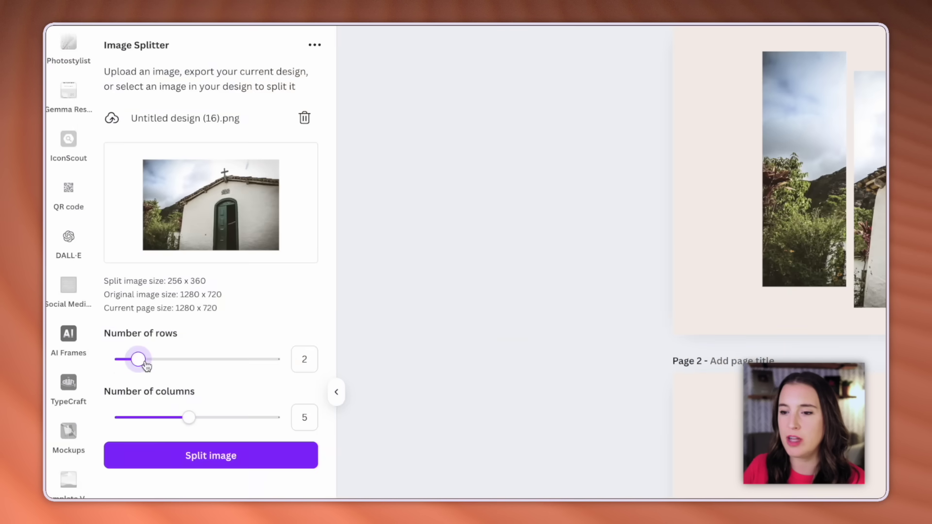
{"action": "left_click_drag", "start_coordinate": [137, 360], "coordinate": [121, 359]}
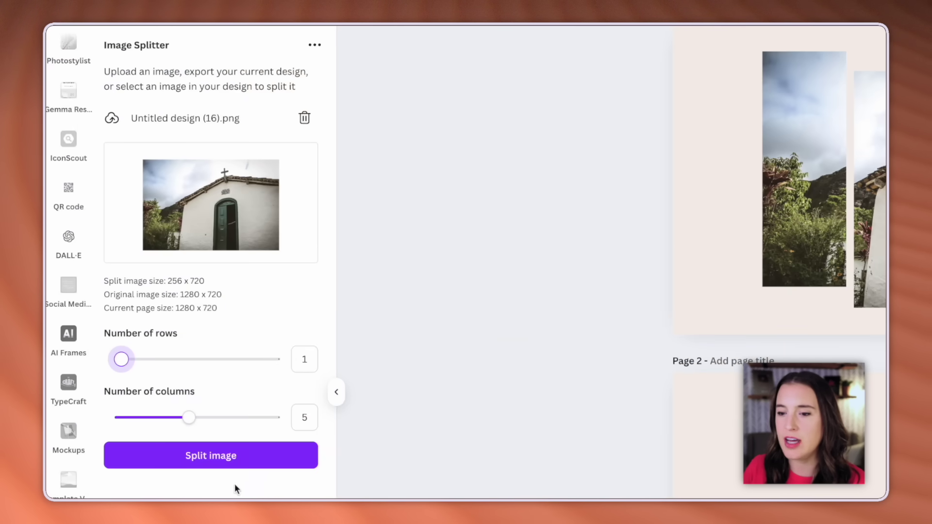
{"action": "left_click", "coordinate": [222, 464]}
Scroll through the church-photo slices produced by the split.
{"action": "scroll", "coordinate": [239, 291], "scroll_direction": "down", "scroll_amount": 5}
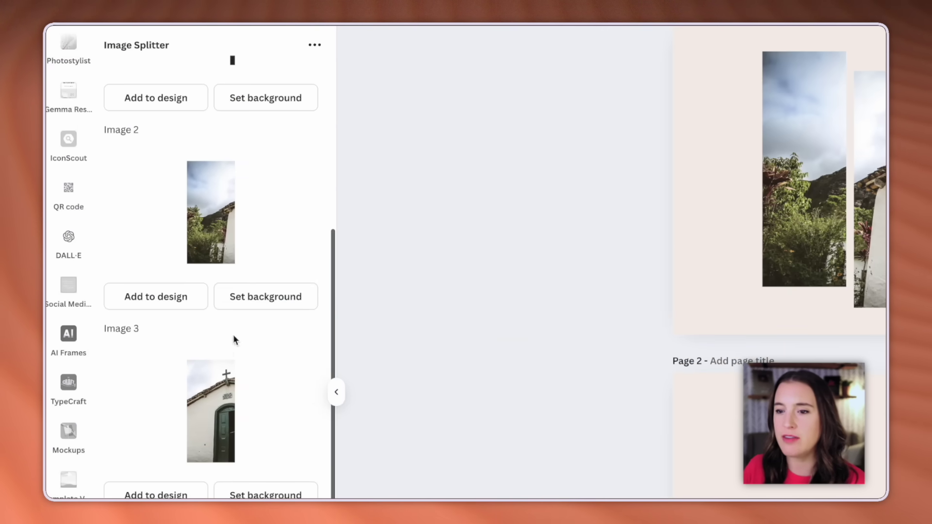
{"action": "scroll", "coordinate": [229, 292], "scroll_direction": "down", "scroll_amount": 1}
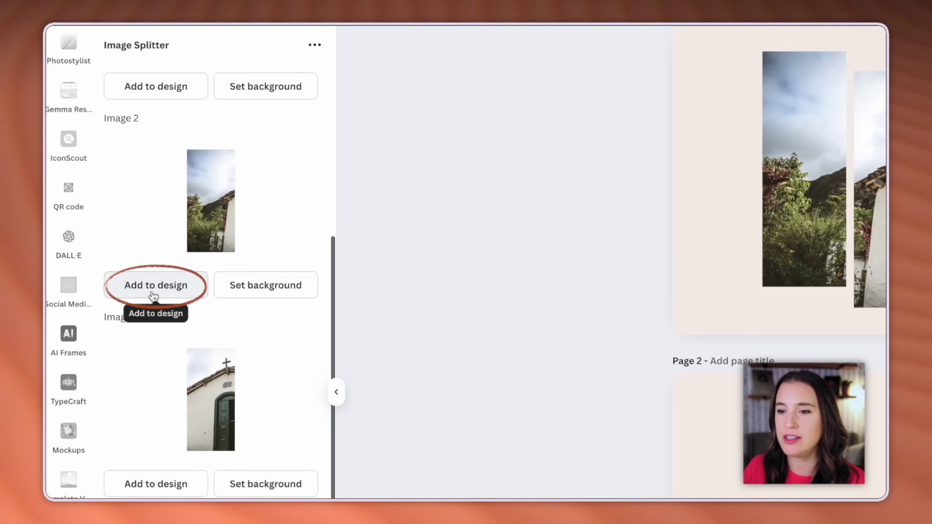
{"action": "scroll", "coordinate": [252, 296], "scroll_direction": "up", "scroll_amount": 1}
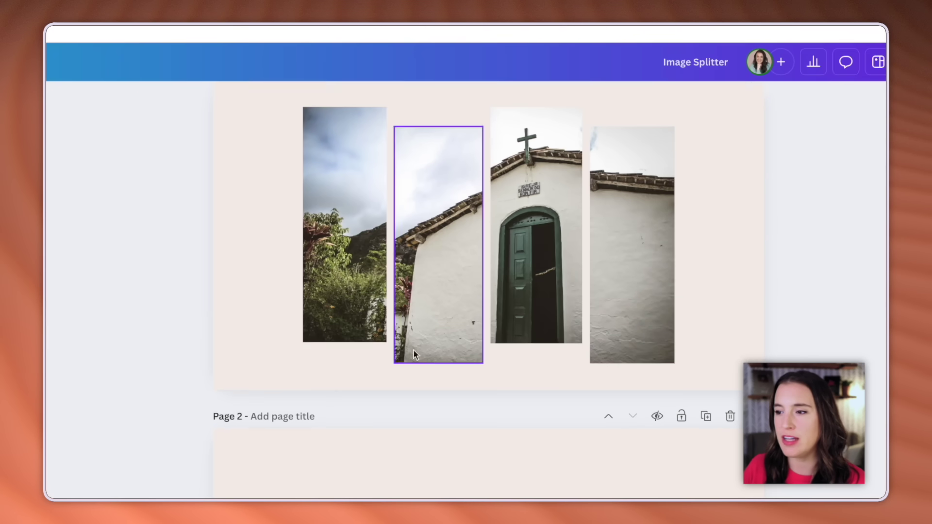
{"action": "scroll", "coordinate": [688, 298], "scroll_direction": "up", "scroll_amount": 1}
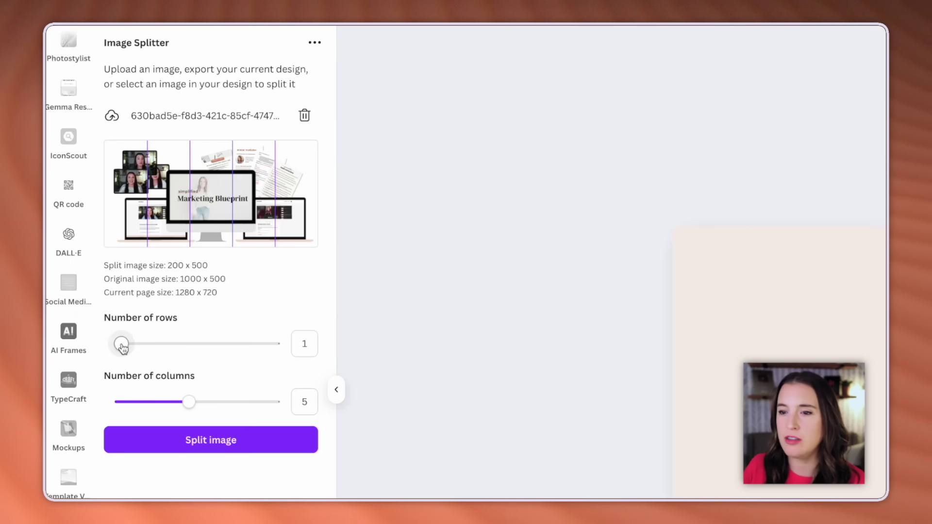
Split the Marketing Blueprint image into a 3×3 grid of tiles.
{"action": "left_click_drag", "start_coordinate": [121, 344], "coordinate": [149, 348]}
{"action": "left_click_drag", "start_coordinate": [189, 402], "coordinate": [160, 409]}
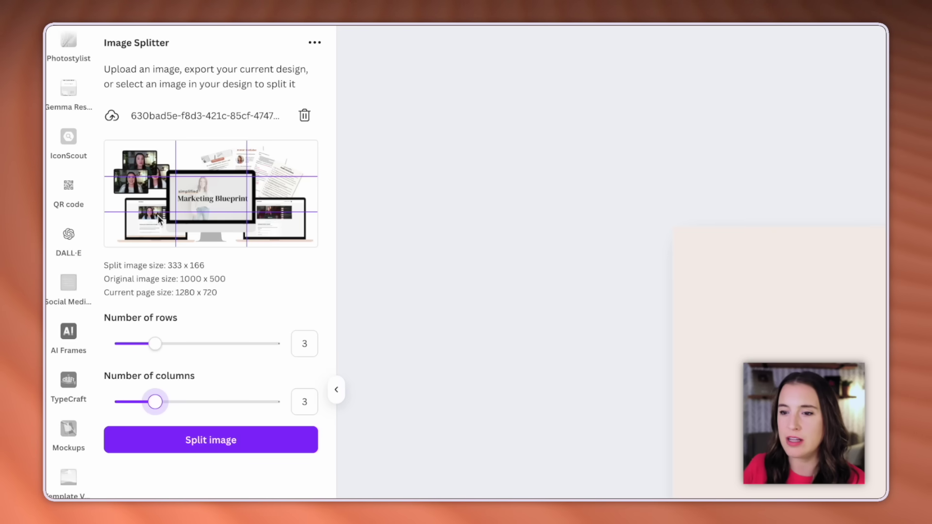
{"action": "left_click", "coordinate": [214, 443]}
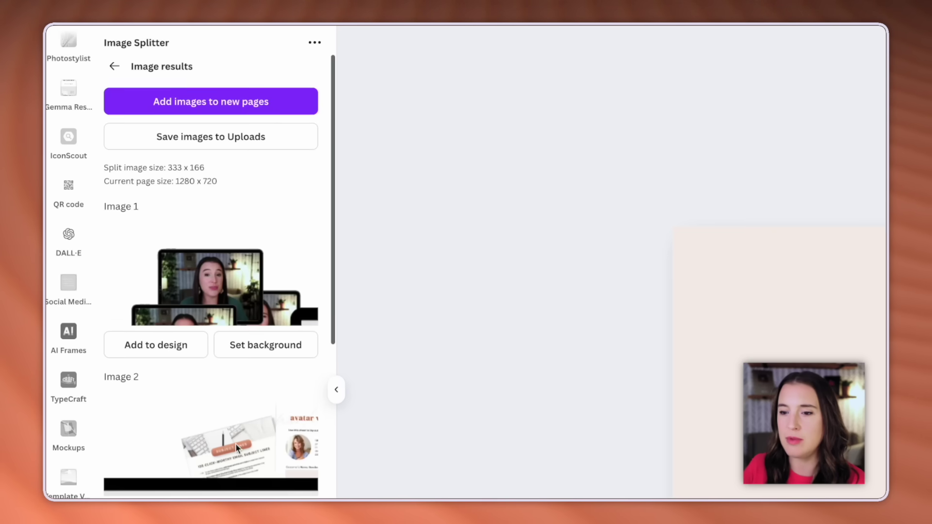
{"action": "scroll", "coordinate": [248, 369], "scroll_direction": "down", "scroll_amount": 5}
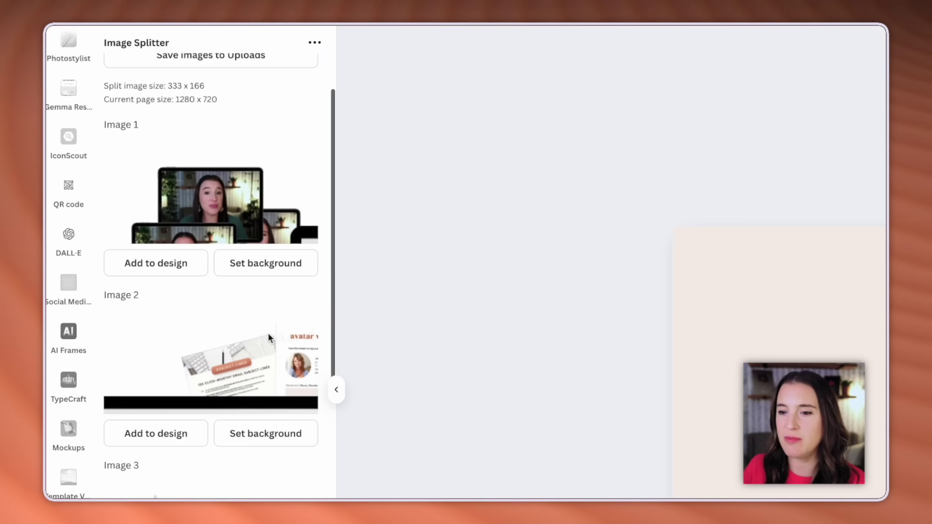
{"action": "scroll", "coordinate": [238, 357], "scroll_direction": "down", "scroll_amount": 3}
{"action": "scroll", "coordinate": [235, 358], "scroll_direction": "up", "scroll_amount": 8}
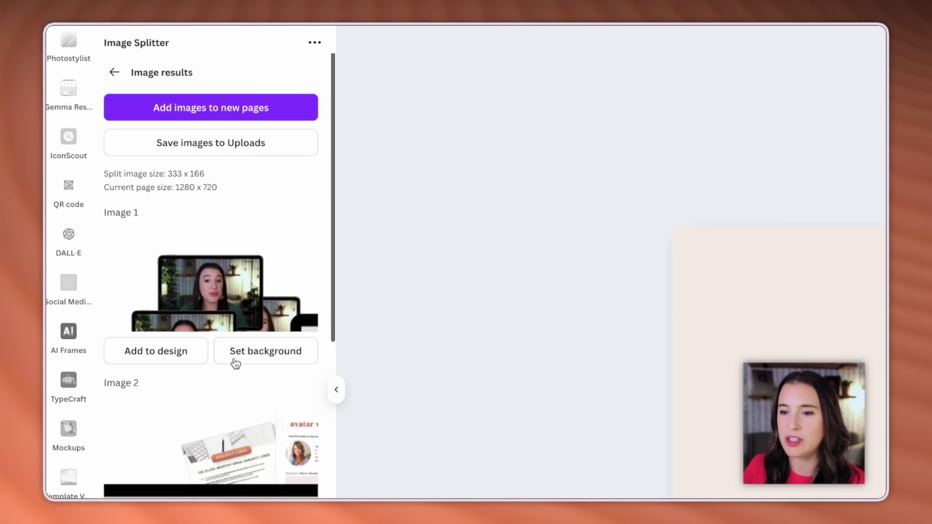
Put tile 1 at page 1's top-left, then duplicate the page with an enlarged tile 2.
{"action": "left_click", "coordinate": [156, 351]}
{"action": "left_click_drag", "start_coordinate": [559, 276], "coordinate": [479, 232]}
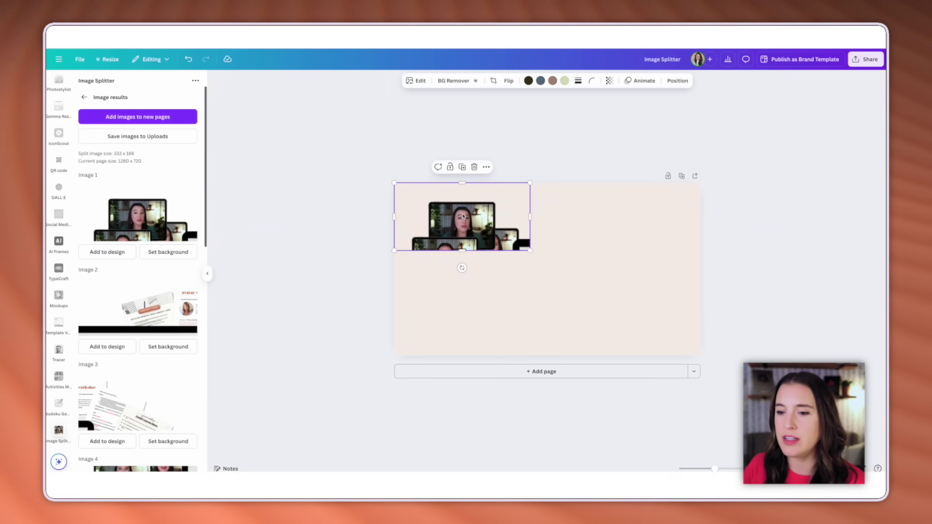
{"action": "left_click", "coordinate": [159, 313]}
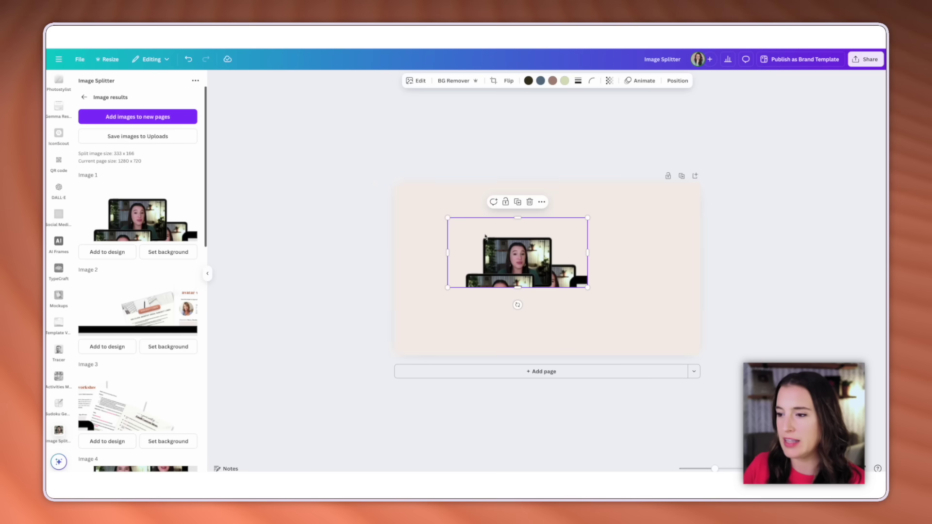
{"action": "left_click", "coordinate": [682, 176]}
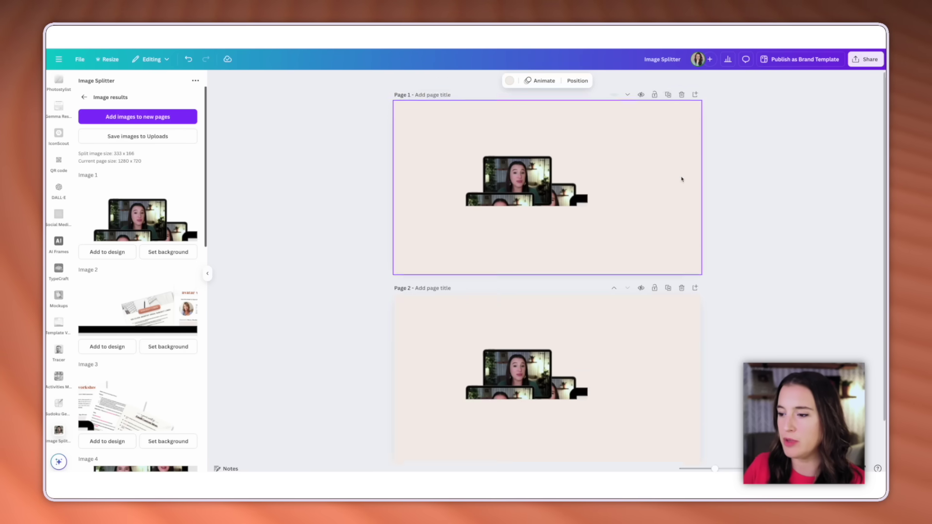
{"action": "key", "text": "Delete"}
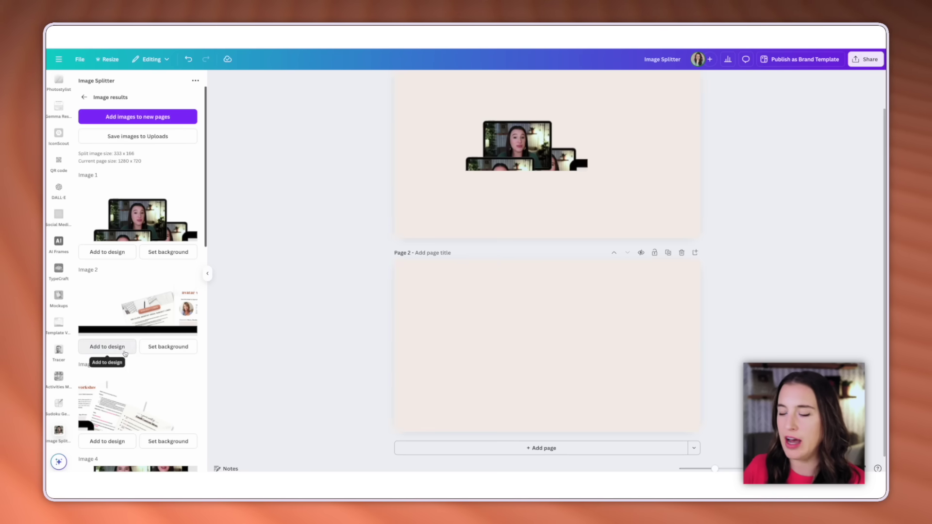
{"action": "left_click", "coordinate": [107, 347]}
{"action": "left_click_drag", "start_coordinate": [479, 312], "coordinate": [419, 280]}
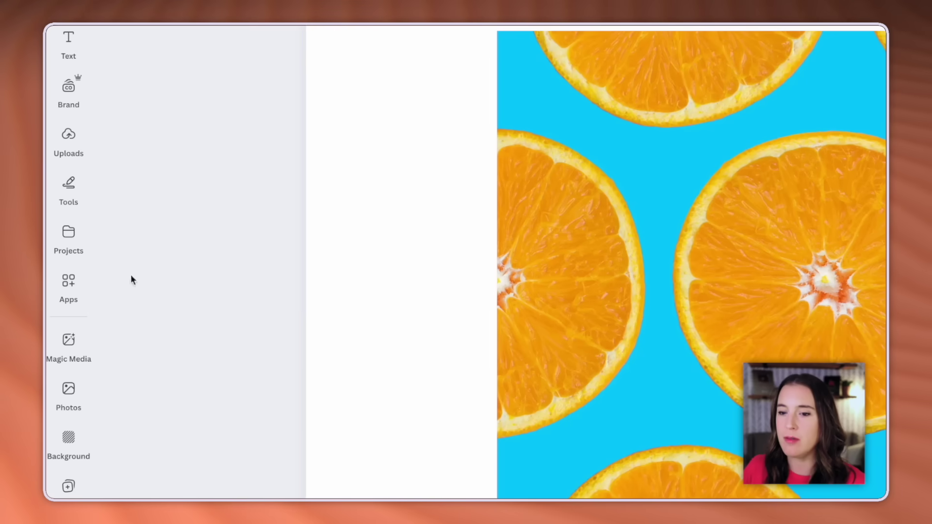
Open the Frame Blur app from the Apps panel.
{"action": "left_click", "coordinate": [59, 277]}
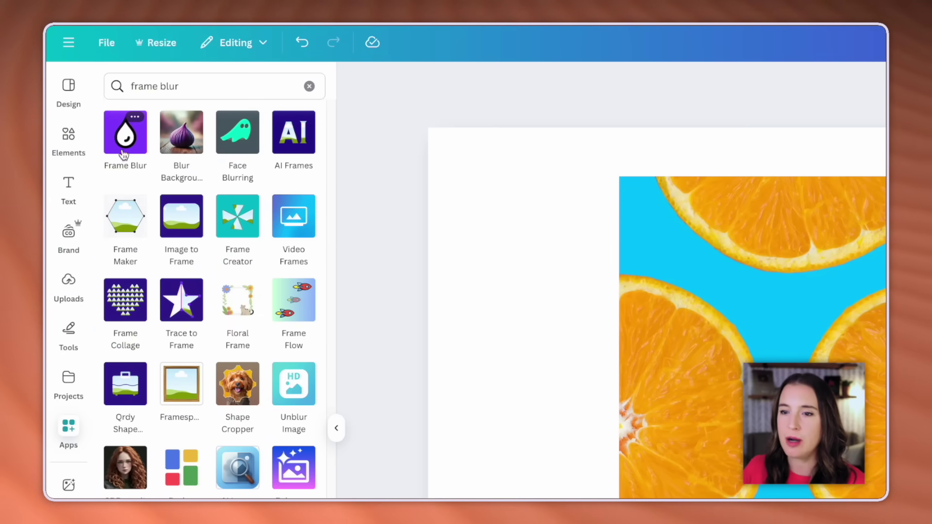
{"action": "left_click", "coordinate": [127, 139]}
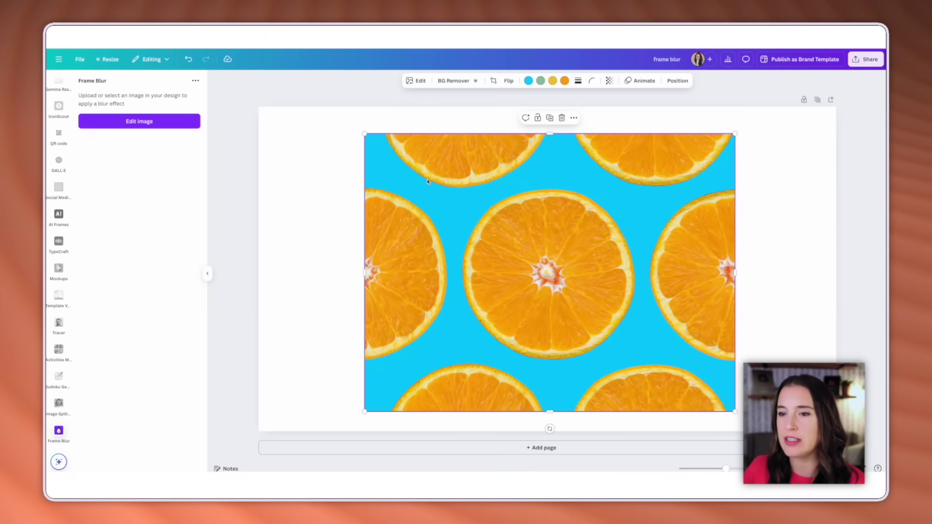
Enlarge the blur brush and set a deep purple Color blur at 0.57 transparency.
{"action": "left_click", "coordinate": [155, 122]}
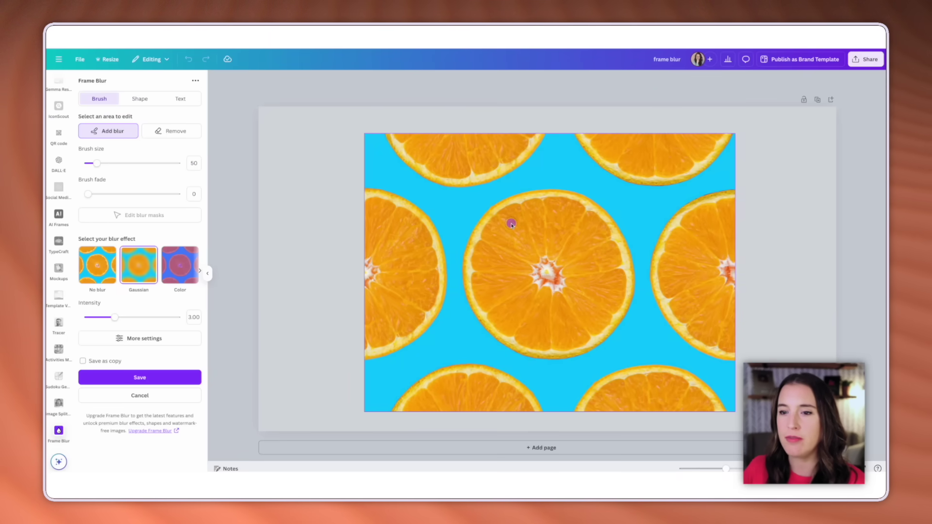
{"action": "left_click_drag", "start_coordinate": [97, 163], "coordinate": [138, 166]}
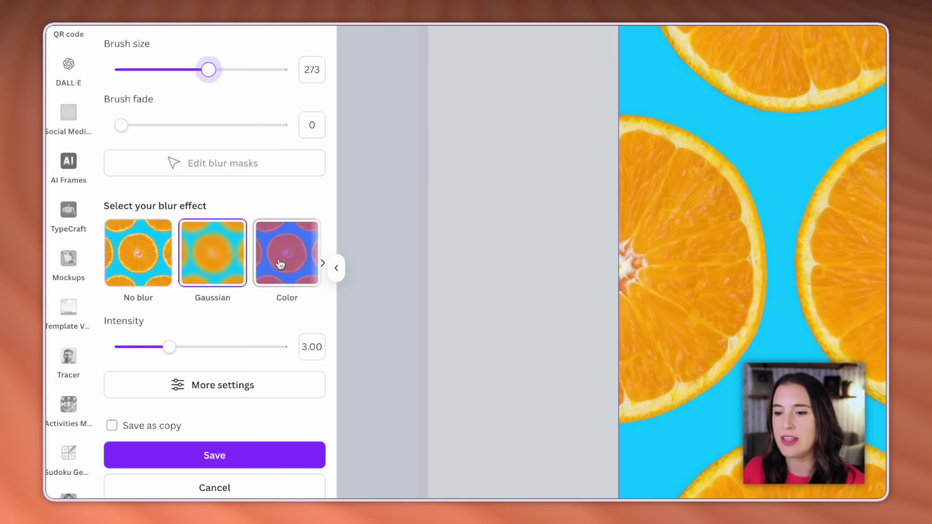
{"action": "left_click", "coordinate": [175, 271]}
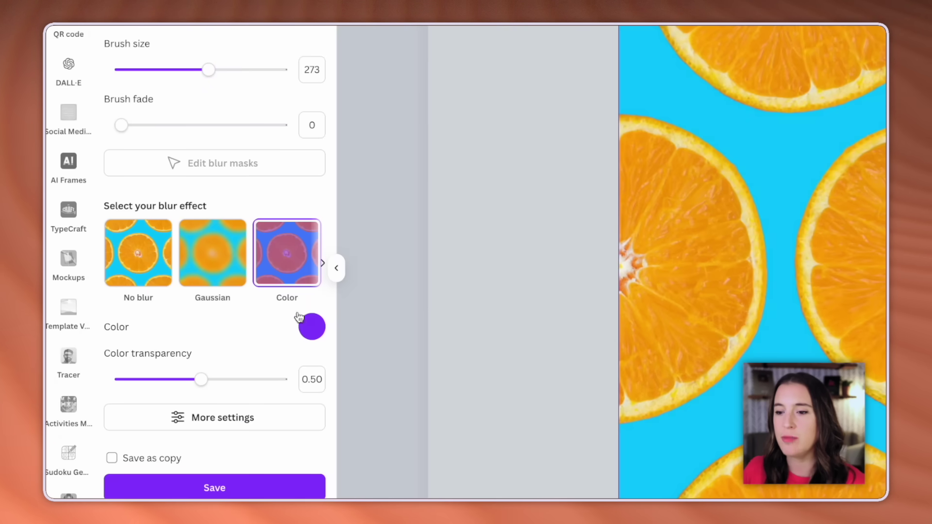
{"action": "left_click", "coordinate": [312, 327]}
{"action": "left_click", "coordinate": [199, 361]}
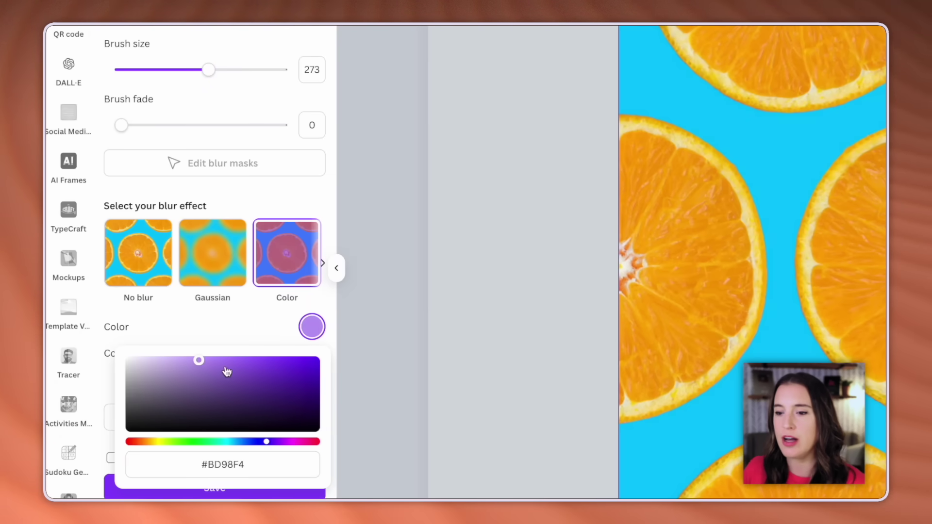
{"action": "left_click", "coordinate": [290, 365]}
{"action": "left_click", "coordinate": [260, 330]}
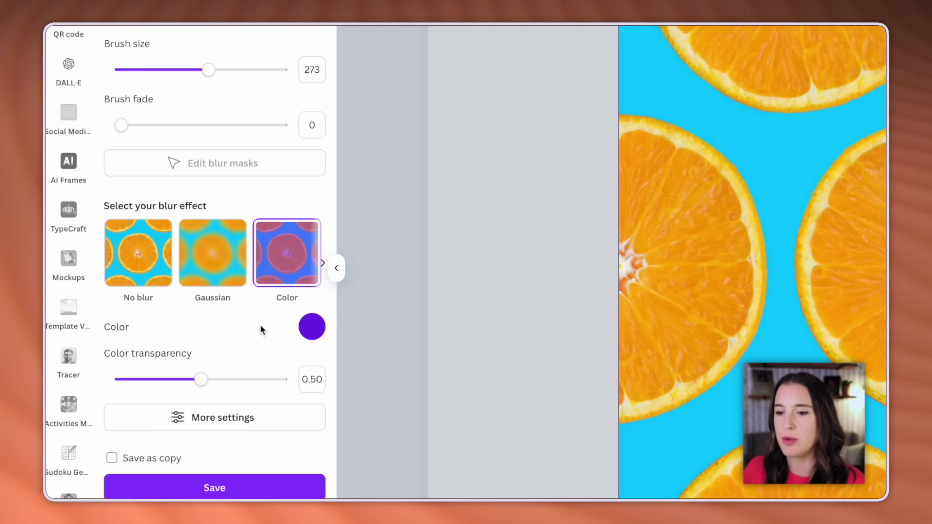
{"action": "mouse_move", "coordinate": [201, 379]}
{"action": "left_mouse_down"}
{"action": "mouse_move", "coordinate": [235, 379]}
{"action": "mouse_move", "coordinate": [212, 380]}
{"action": "left_mouse_up"}
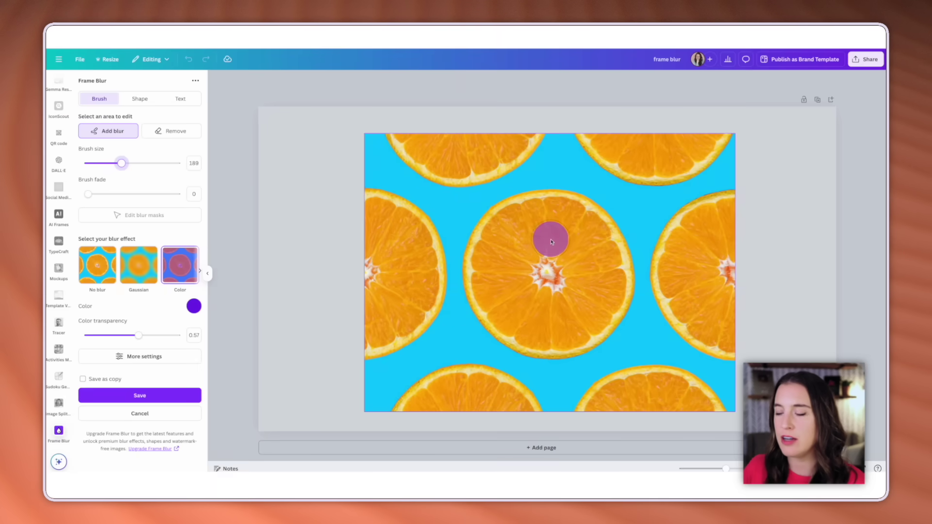
Paint two purple blur strokes over the centre orange, then switch to Gaussian blur.
{"action": "mouse_move", "coordinate": [544, 249]}
{"action": "left_mouse_down"}
{"action": "mouse_move", "coordinate": [529, 214]}
{"action": "mouse_move", "coordinate": [488, 199]}
{"action": "mouse_move", "coordinate": [462, 228]}
{"action": "mouse_move", "coordinate": [503, 321]}
{"action": "mouse_move", "coordinate": [553, 382]}
{"action": "left_mouse_up"}
{"action": "mouse_move", "coordinate": [538, 272]}
{"action": "left_mouse_down"}
{"action": "mouse_move", "coordinate": [591, 198]}
{"action": "mouse_move", "coordinate": [610, 230]}
{"action": "mouse_move", "coordinate": [580, 352]}
{"action": "left_mouse_up"}
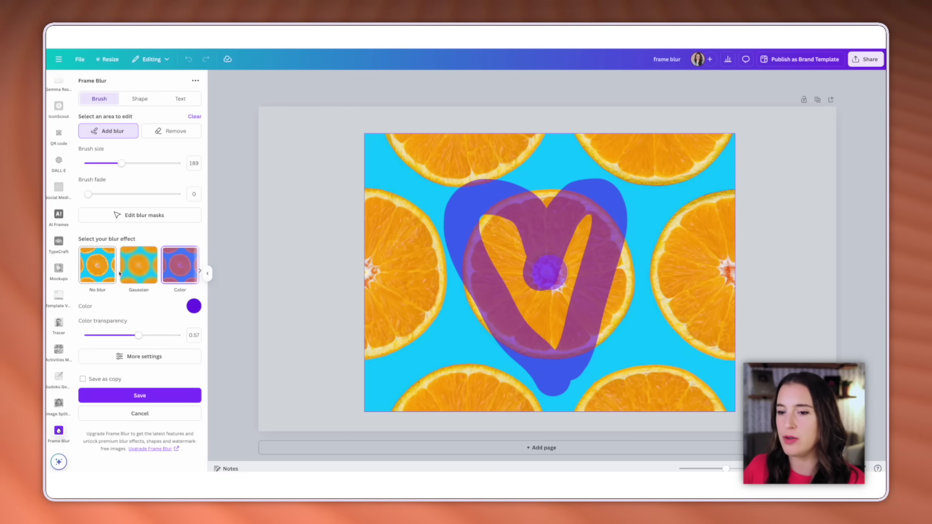
{"action": "left_click", "coordinate": [143, 275]}
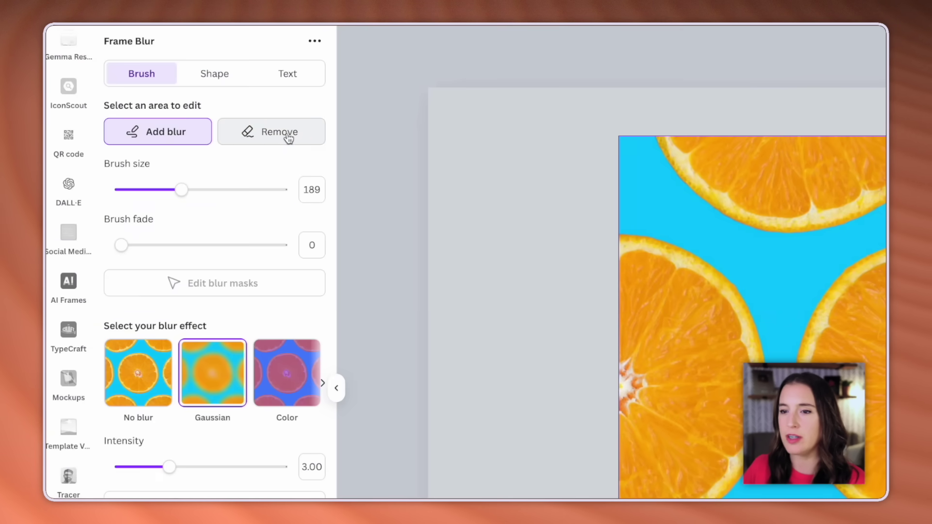
{"action": "left_click", "coordinate": [218, 78]}
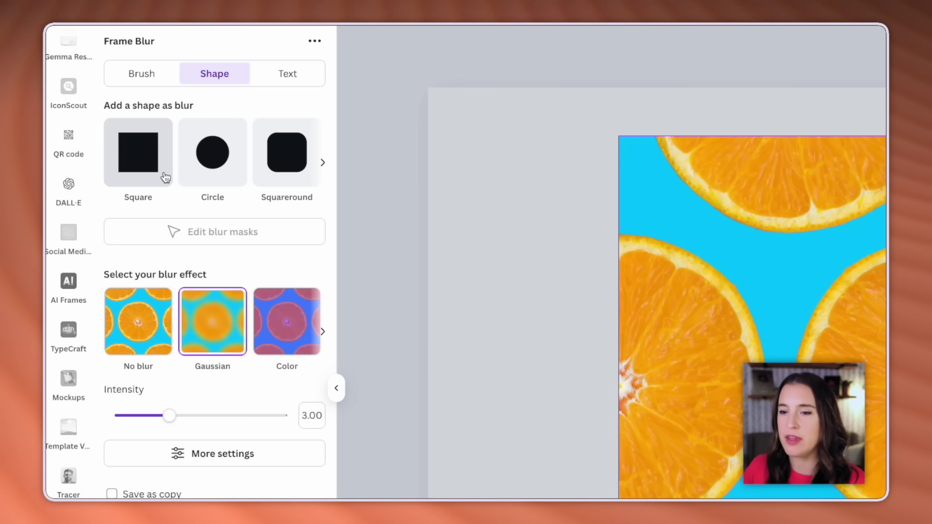
Add a star-shaped blur, enlarge it and centre it over the middle orange.
{"action": "left_click", "coordinate": [322, 163]}
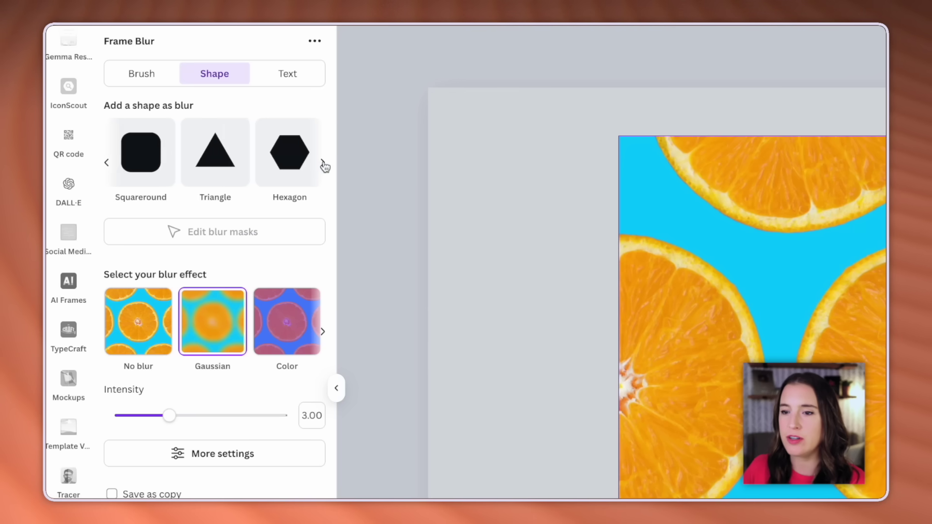
{"action": "left_click", "coordinate": [323, 165]}
{"action": "left_click", "coordinate": [325, 167]}
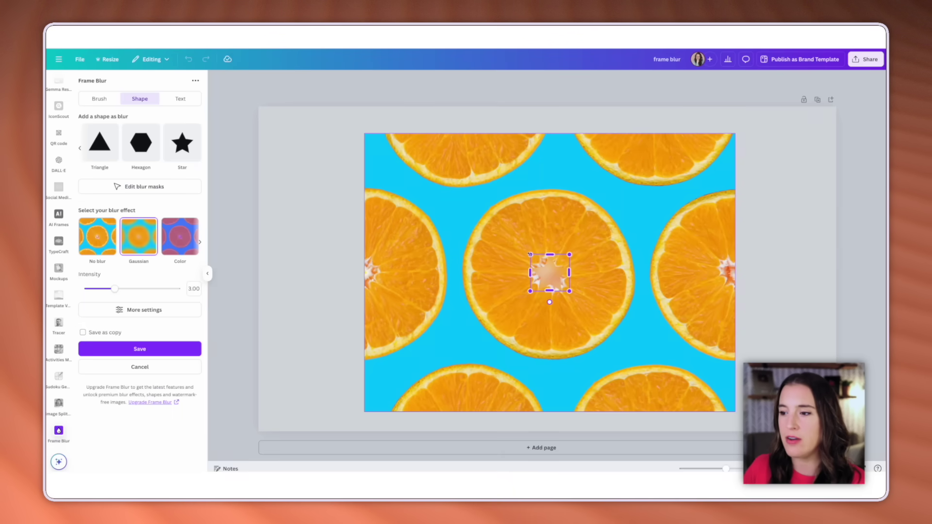
{"action": "left_click_drag", "start_coordinate": [531, 254], "coordinate": [424, 152]}
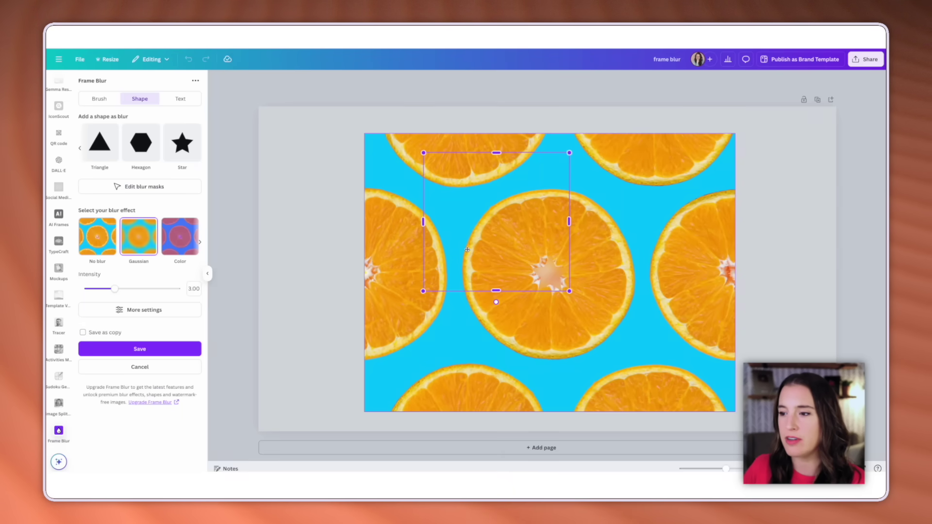
{"action": "left_click_drag", "start_coordinate": [471, 245], "coordinate": [525, 291]}
{"action": "left_click_drag", "start_coordinate": [607, 324], "coordinate": [606, 321]}
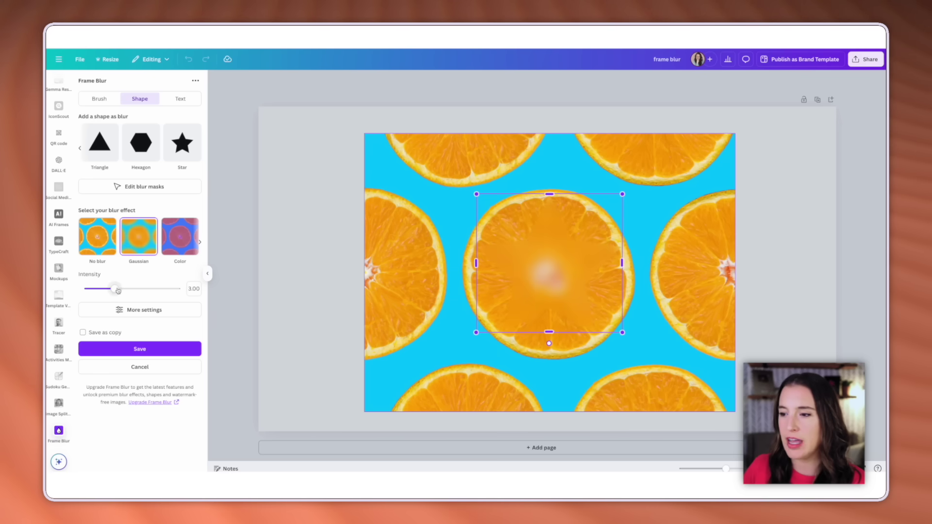
Raise the star's blur intensity and, after trying Color and Zoom, settle on Motion.
{"action": "left_click", "coordinate": [152, 289]}
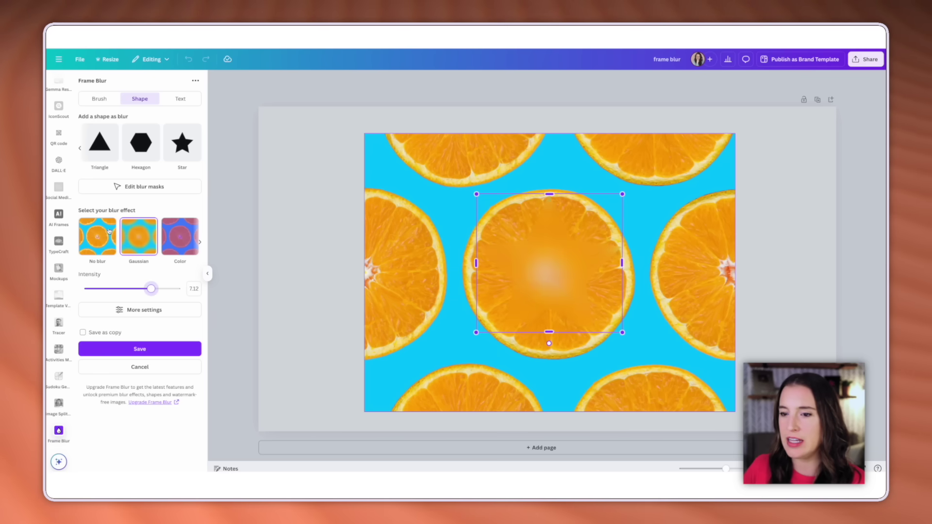
{"action": "left_click", "coordinate": [180, 232]}
{"action": "left_click", "coordinate": [200, 241]}
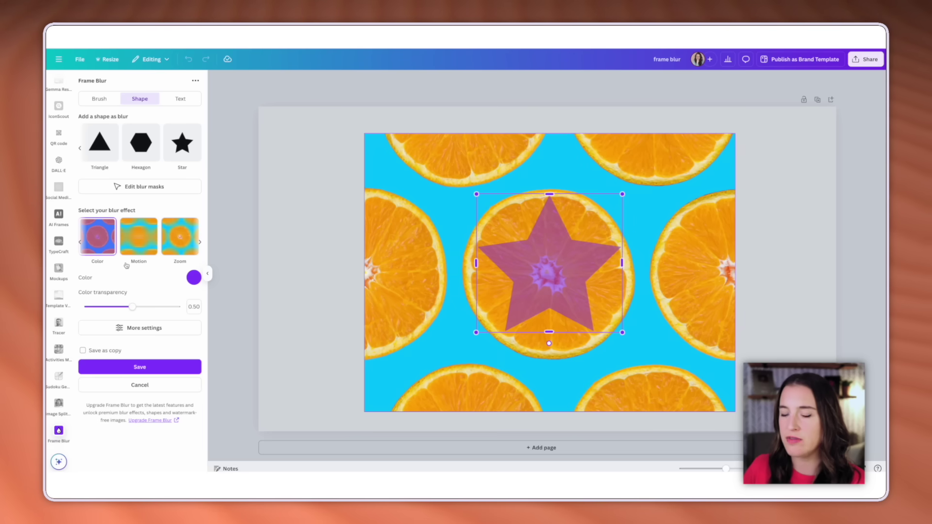
{"action": "left_click", "coordinate": [138, 239]}
{"action": "left_click", "coordinate": [188, 242]}
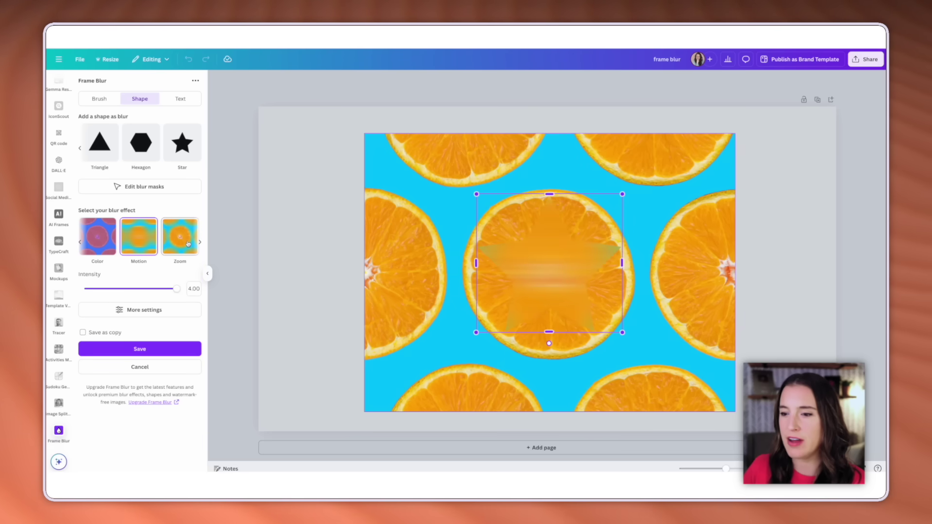
{"action": "left_click", "coordinate": [141, 235]}
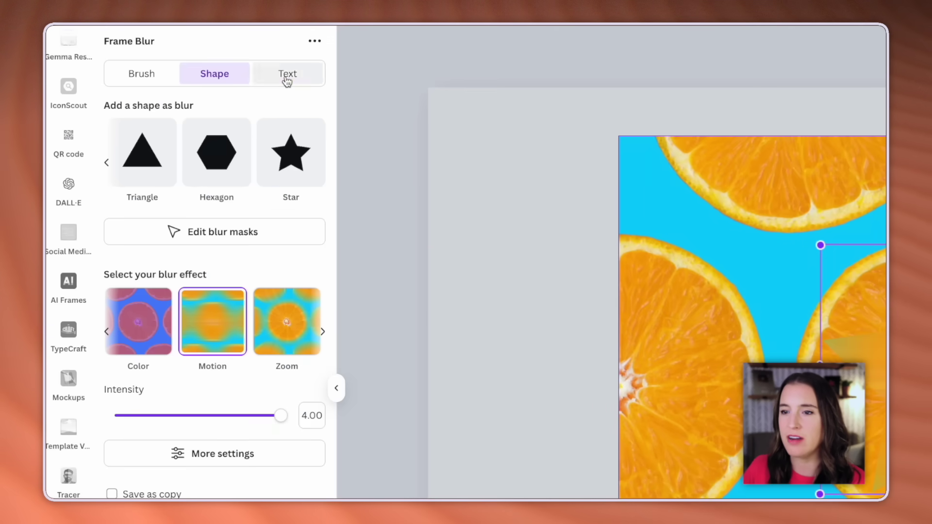
{"action": "left_click", "coordinate": [286, 76]}
Add a 'You're Awesome' text blur below the star and adjust its colour transparency.
{"action": "left_click_drag", "start_coordinate": [189, 339], "coordinate": [97, 339]}
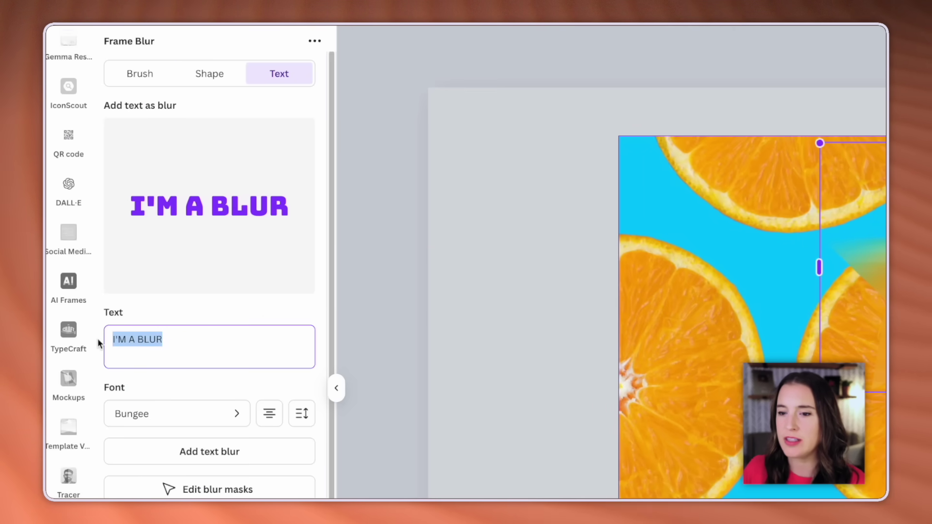
{"action": "type", "text": "You're Awesome"}
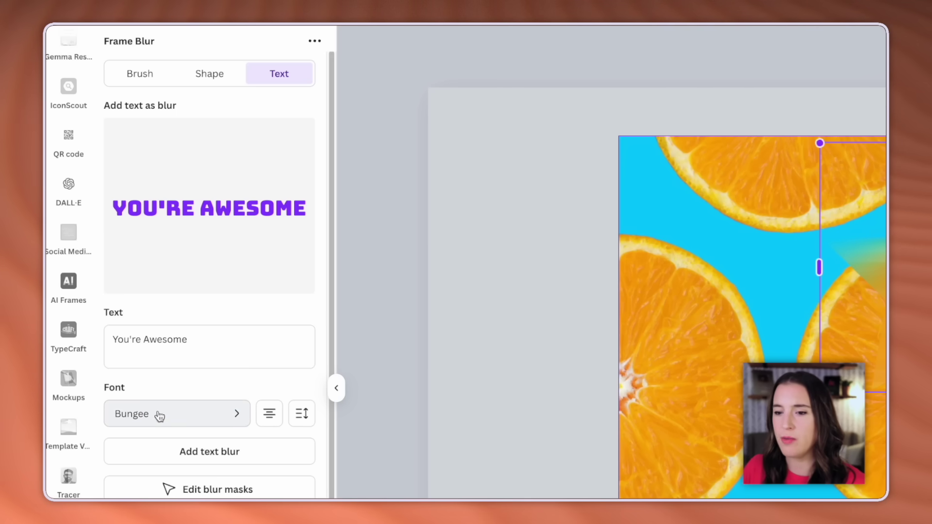
{"action": "scroll", "coordinate": [176, 420], "scroll_direction": "down", "scroll_amount": 3}
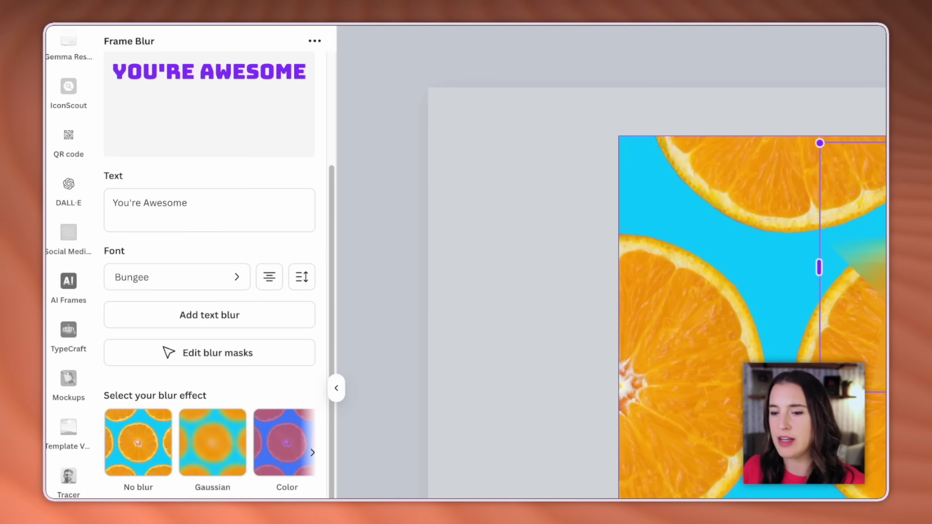
{"action": "left_click", "coordinate": [245, 468]}
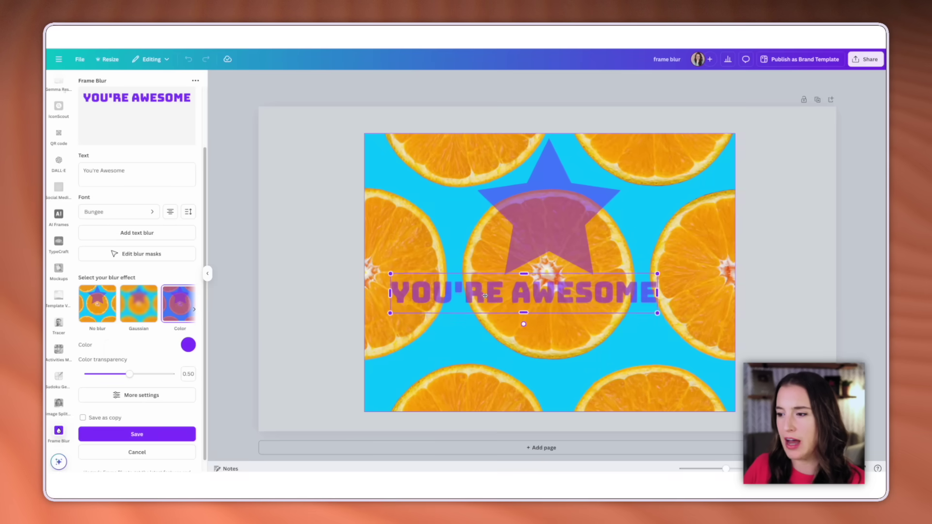
{"action": "left_click_drag", "start_coordinate": [520, 287], "coordinate": [489, 338]}
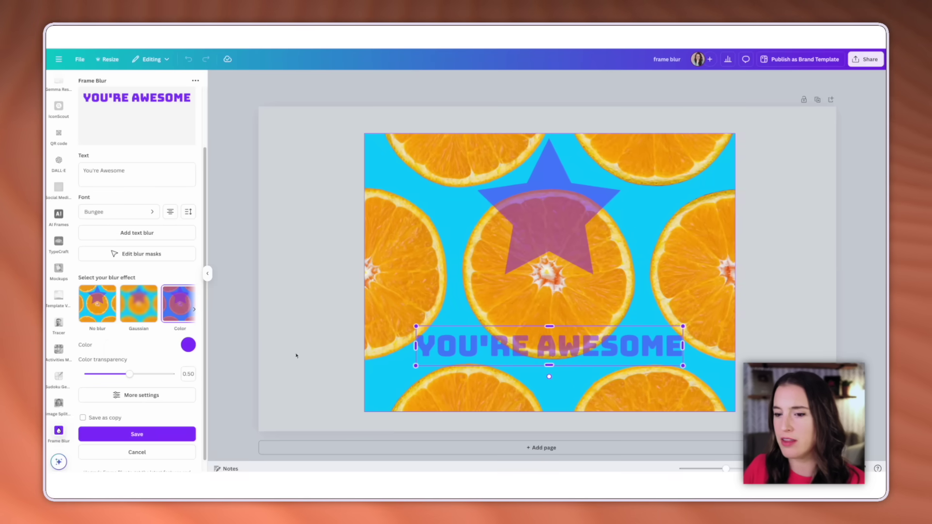
{"action": "mouse_move", "coordinate": [130, 374]}
{"action": "left_mouse_down"}
{"action": "mouse_move", "coordinate": [185, 378]}
{"action": "mouse_move", "coordinate": [112, 379]}
{"action": "mouse_move", "coordinate": [129, 378]}
{"action": "left_mouse_up"}
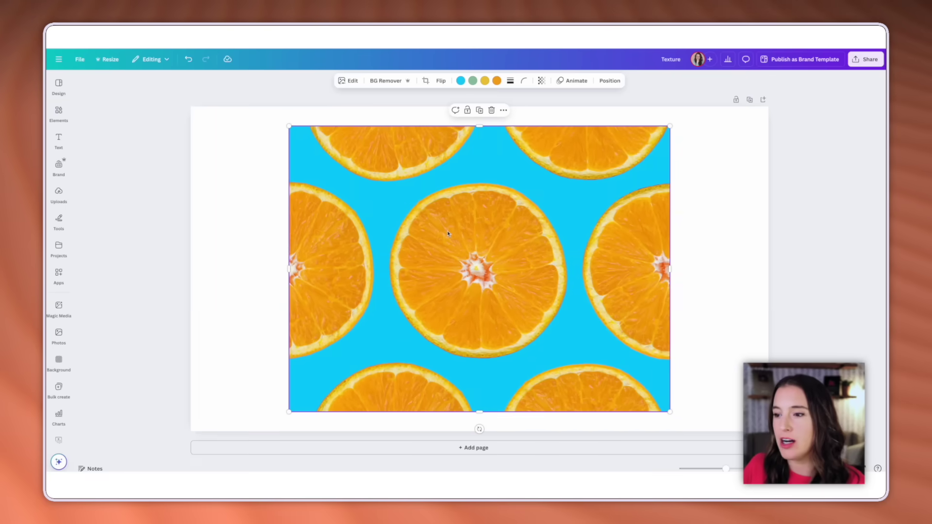
Open the Texture app, scroll through its categories, and apply Worn paper to the orange photo.
{"action": "left_click", "coordinate": [59, 275]}
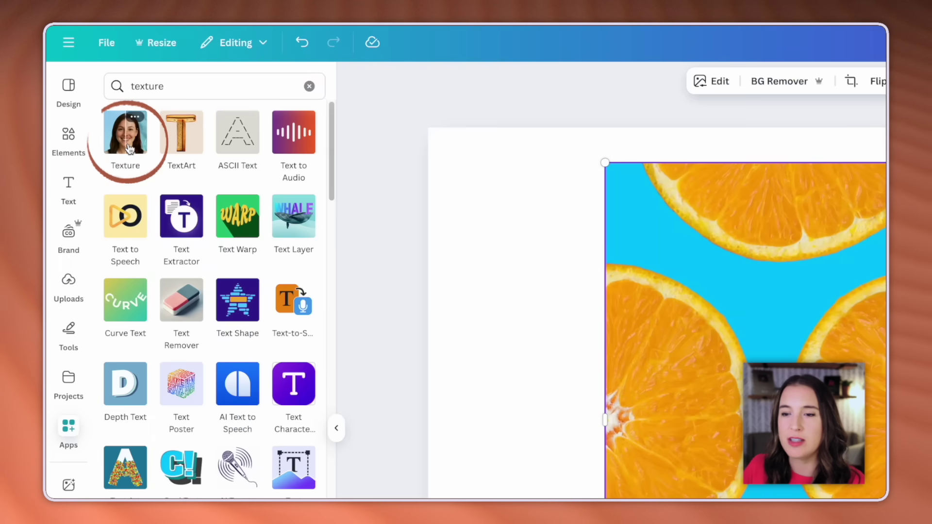
{"action": "left_click", "coordinate": [126, 144]}
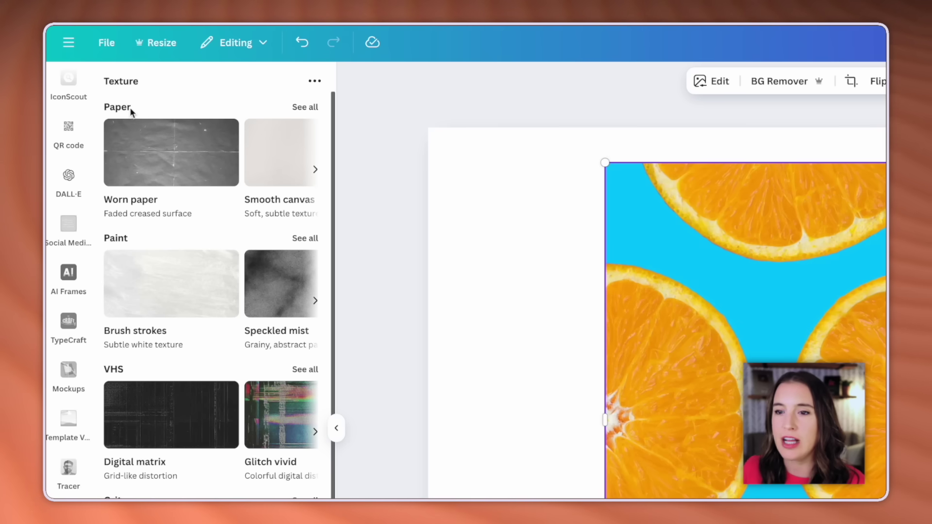
{"action": "scroll", "coordinate": [202, 245], "scroll_direction": "down", "scroll_amount": 1}
{"action": "scroll", "coordinate": [203, 246], "scroll_direction": "down", "scroll_amount": 6}
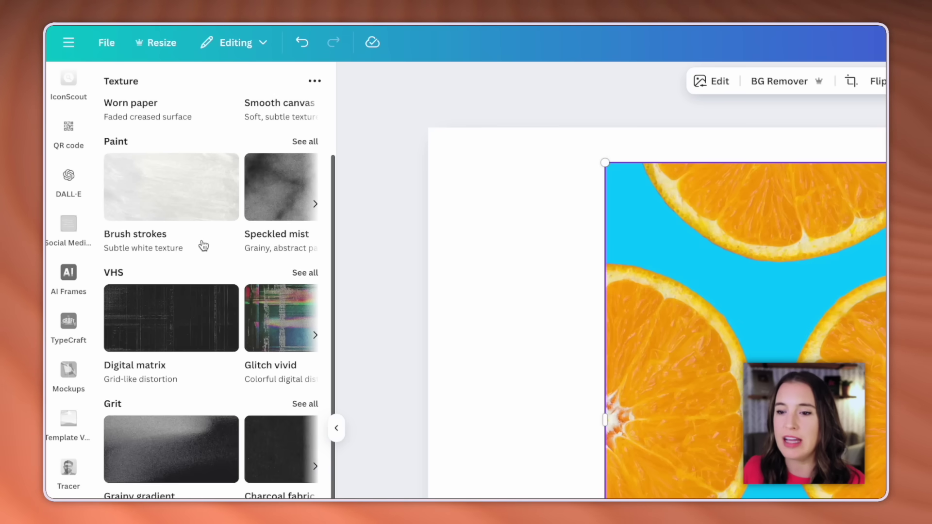
{"action": "scroll", "coordinate": [209, 387], "scroll_direction": "down", "scroll_amount": 5}
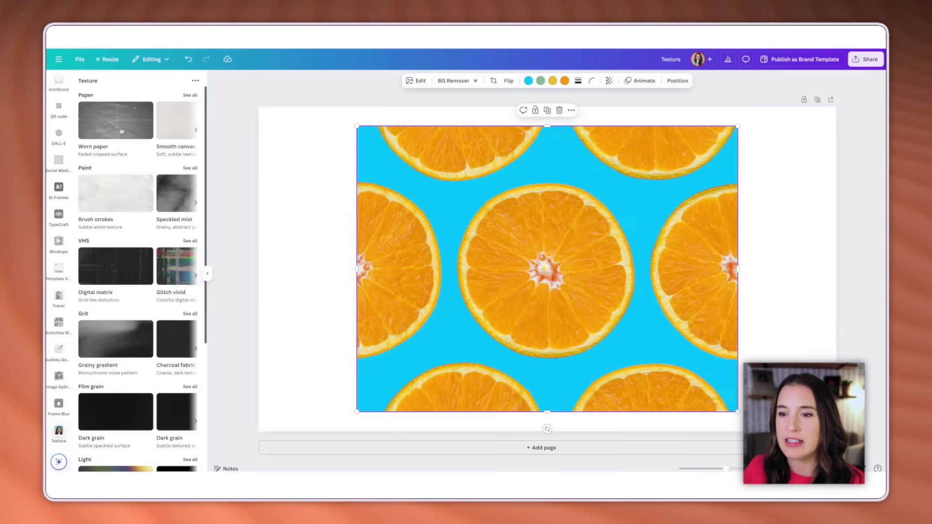
{"action": "left_click", "coordinate": [122, 131]}
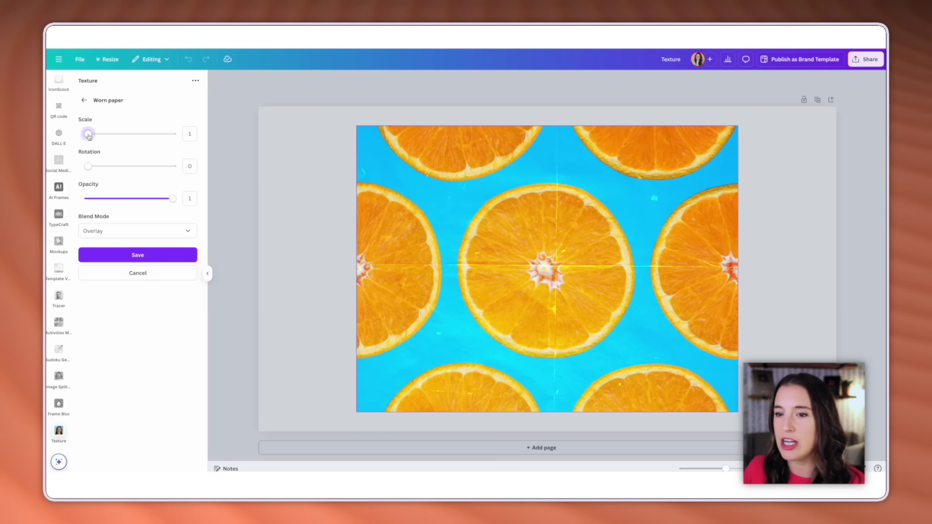
{"action": "left_click_drag", "start_coordinate": [88, 134], "coordinate": [124, 134]}
{"action": "left_click_drag", "start_coordinate": [88, 166], "coordinate": [135, 166]}
{"action": "mouse_move", "coordinate": [172, 198]}
{"action": "left_mouse_down"}
{"action": "mouse_move", "coordinate": [105, 206]}
{"action": "mouse_move", "coordinate": [174, 203]}
{"action": "left_mouse_up"}
{"action": "left_click", "coordinate": [185, 233]}
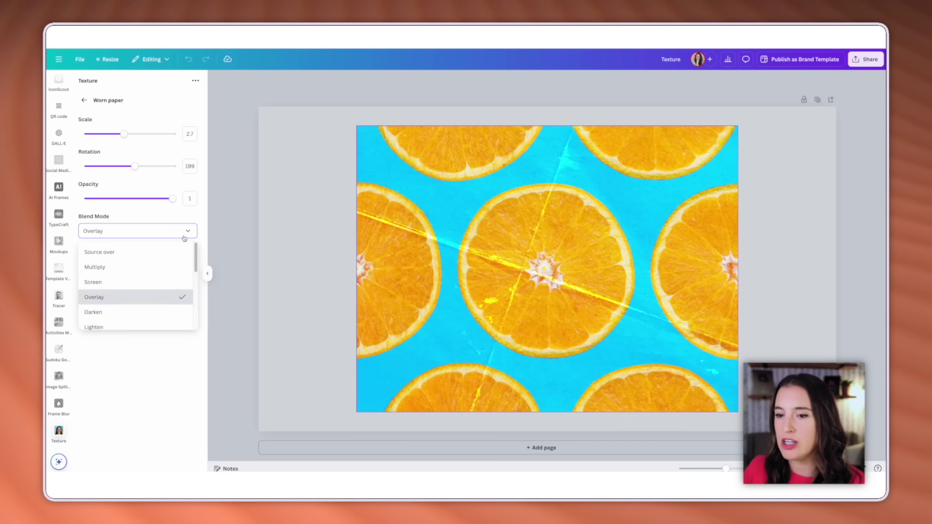
{"action": "left_click", "coordinate": [129, 282]}
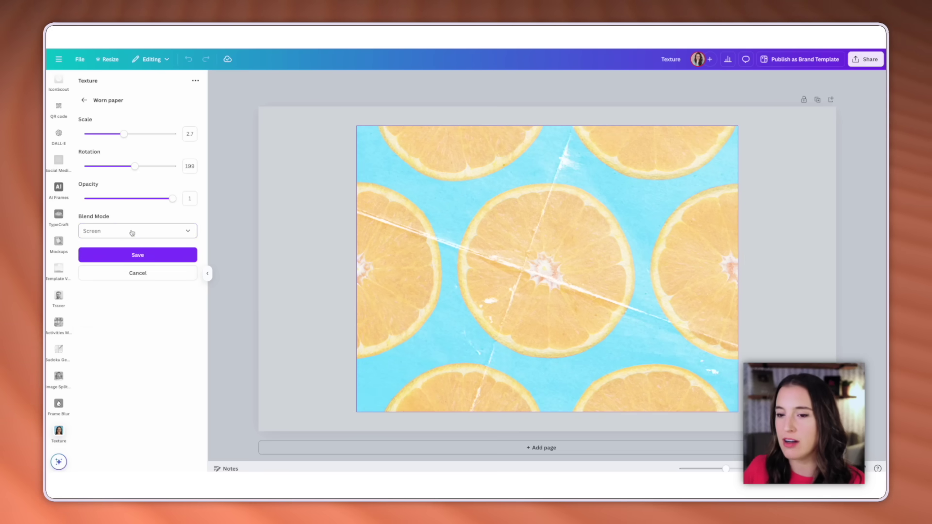
{"action": "left_click", "coordinate": [132, 233]}
{"action": "left_click", "coordinate": [112, 265]}
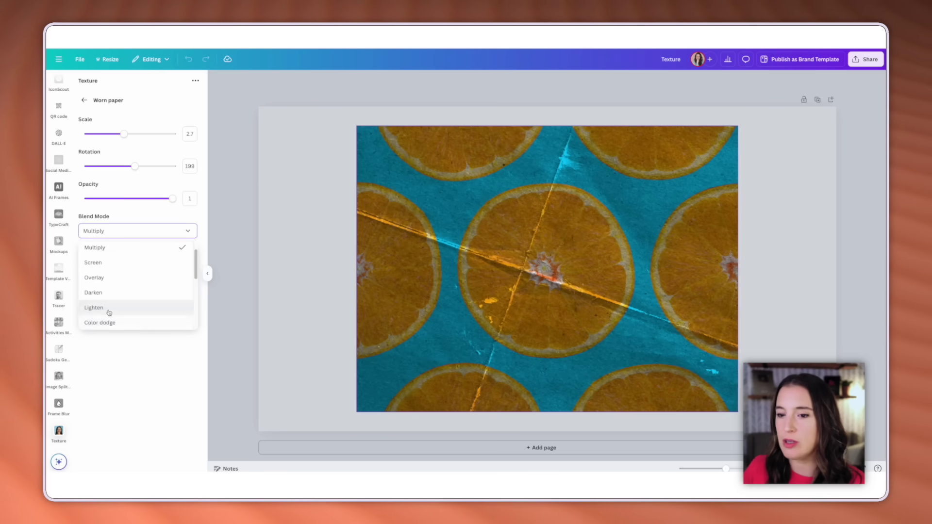
{"action": "left_click", "coordinate": [109, 308]}
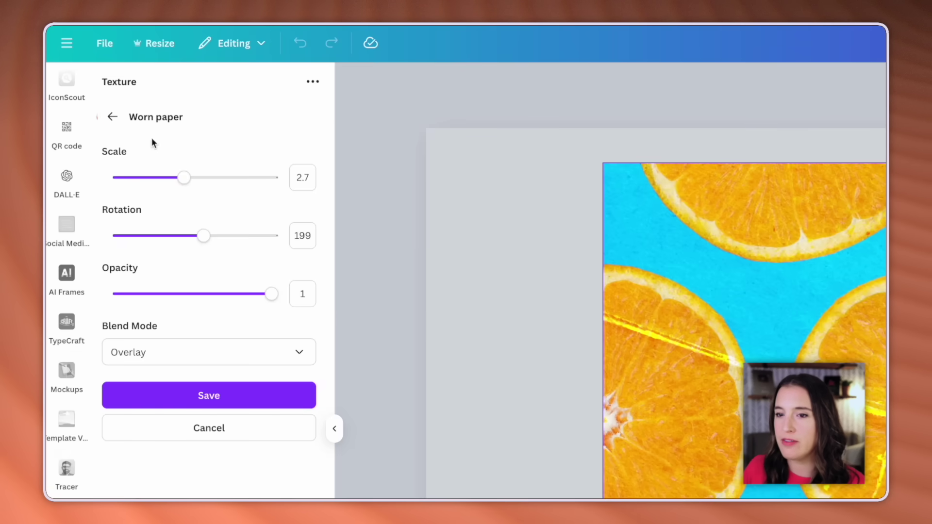
{"action": "left_click", "coordinate": [111, 117]}
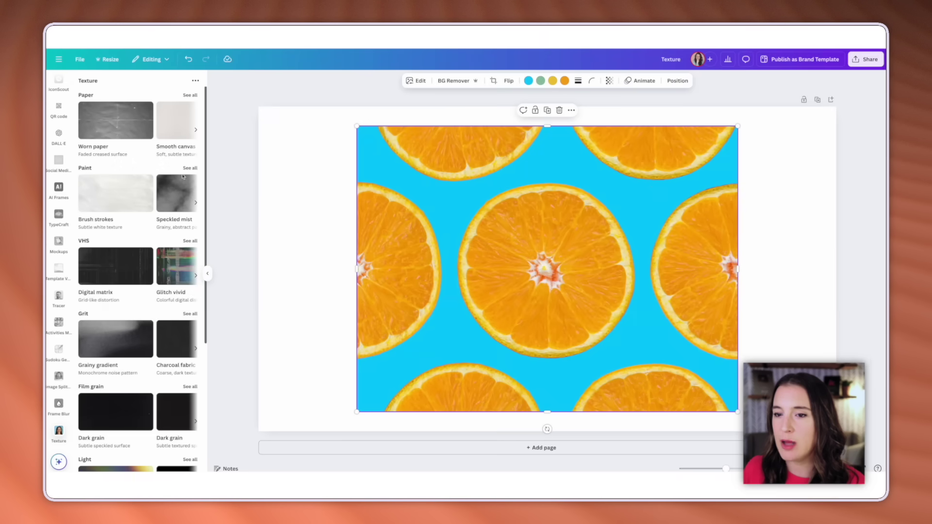
{"action": "left_click", "coordinate": [120, 196]}
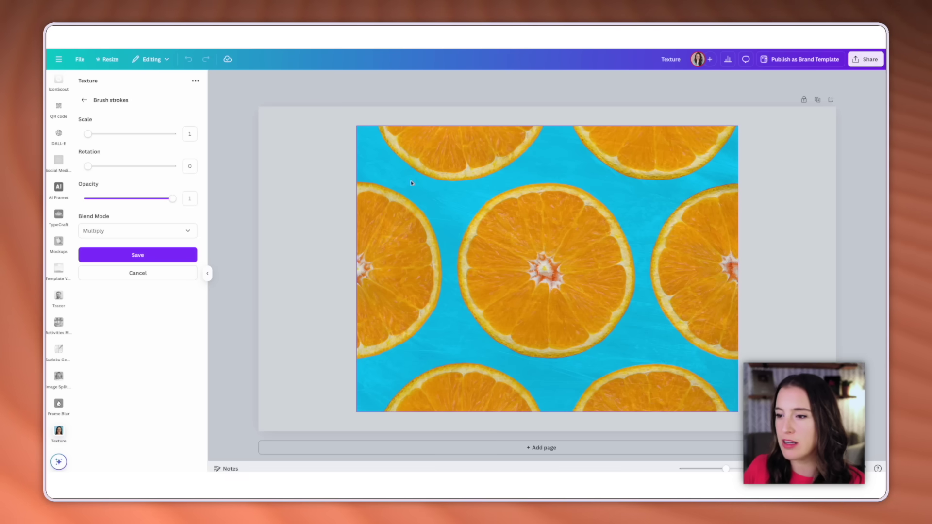
{"action": "left_click", "coordinate": [138, 255]}
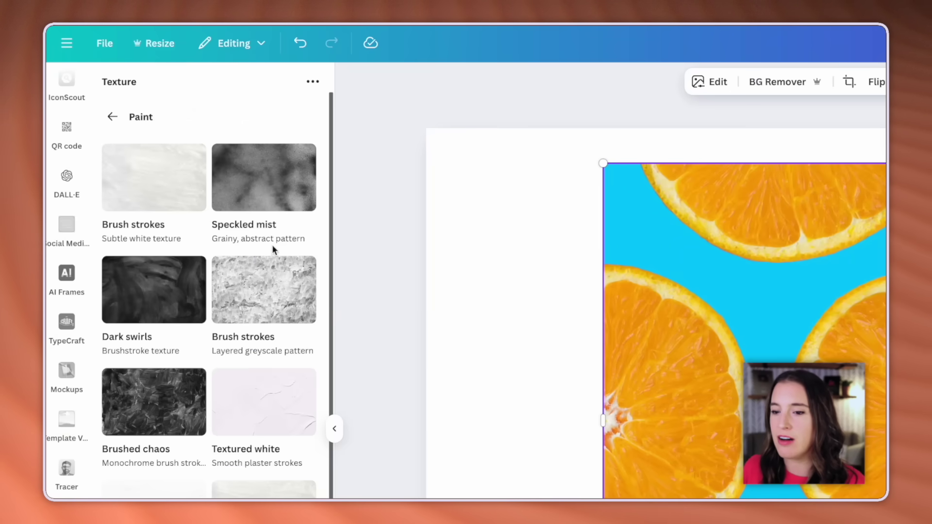
{"action": "scroll", "coordinate": [272, 245], "scroll_direction": "down", "scroll_amount": 3}
{"action": "scroll", "coordinate": [271, 247], "scroll_direction": "down", "scroll_amount": 1}
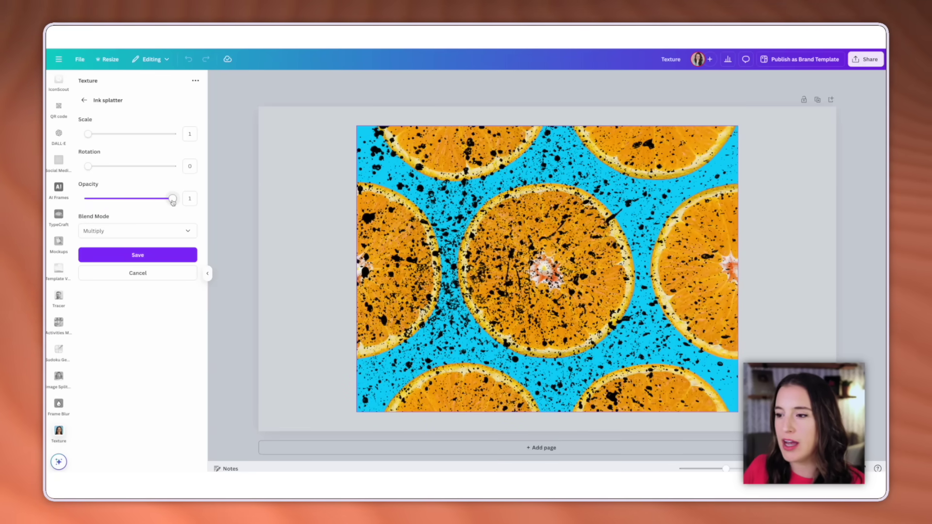
{"action": "left_click_drag", "start_coordinate": [172, 202], "coordinate": [97, 201]}
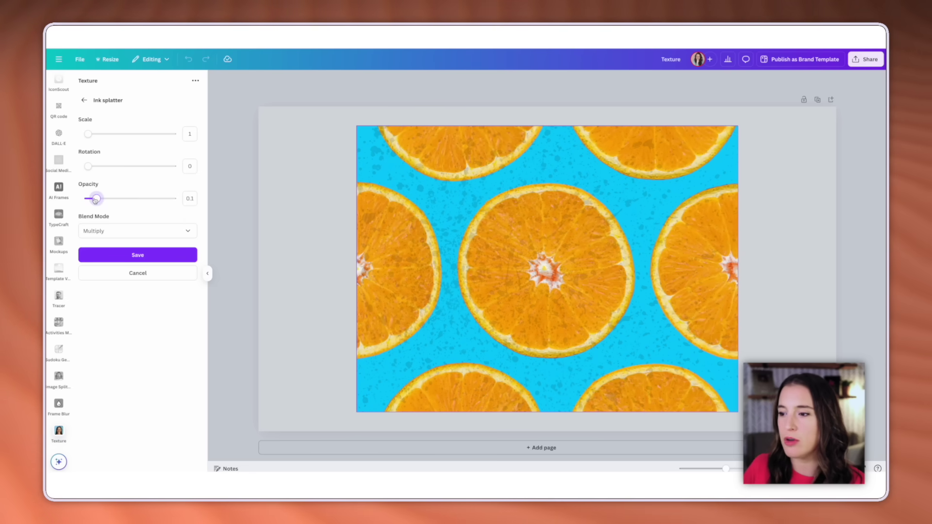
{"action": "key", "text": "Escape"}
Preview the Woven linen and Grunge surface textures from the Grunge category, discarding both.
{"action": "left_click", "coordinate": [85, 101]}
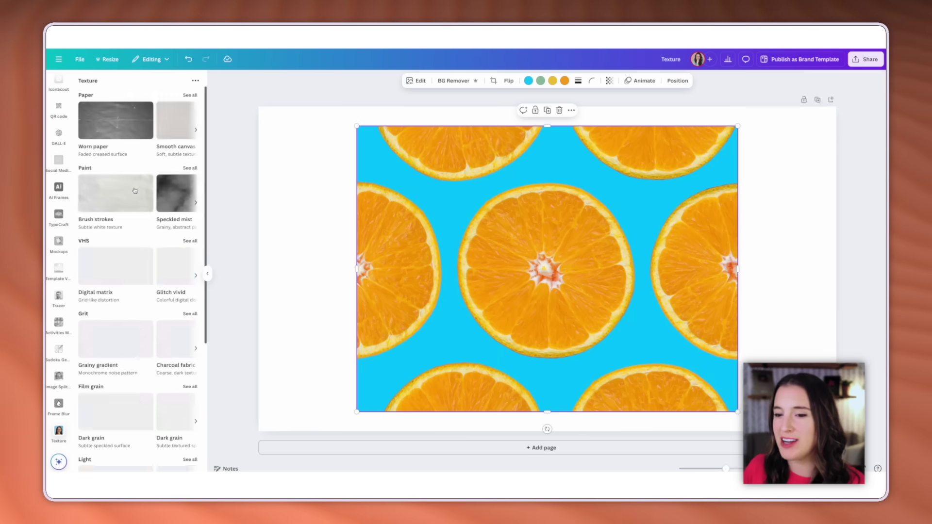
{"action": "scroll", "coordinate": [191, 411], "scroll_direction": "down", "scroll_amount": 5}
{"action": "left_click", "coordinate": [191, 408]}
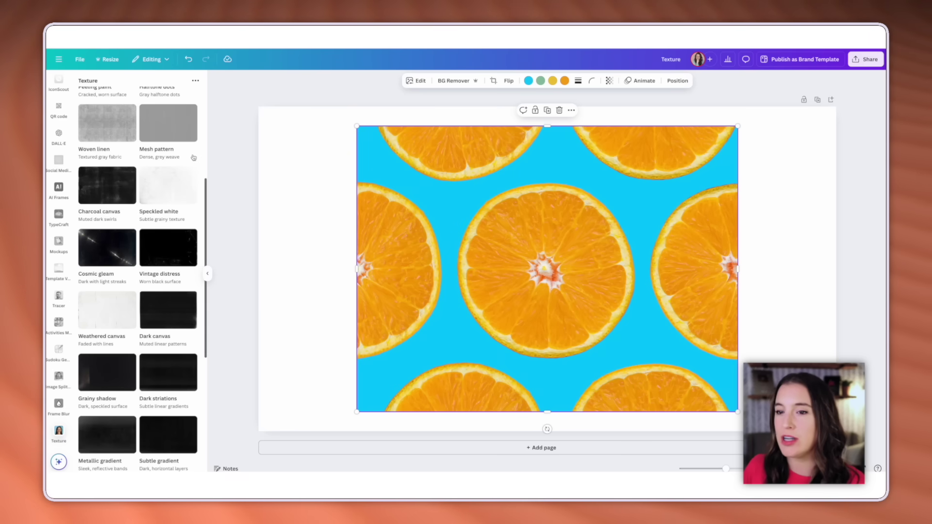
{"action": "left_click", "coordinate": [117, 134]}
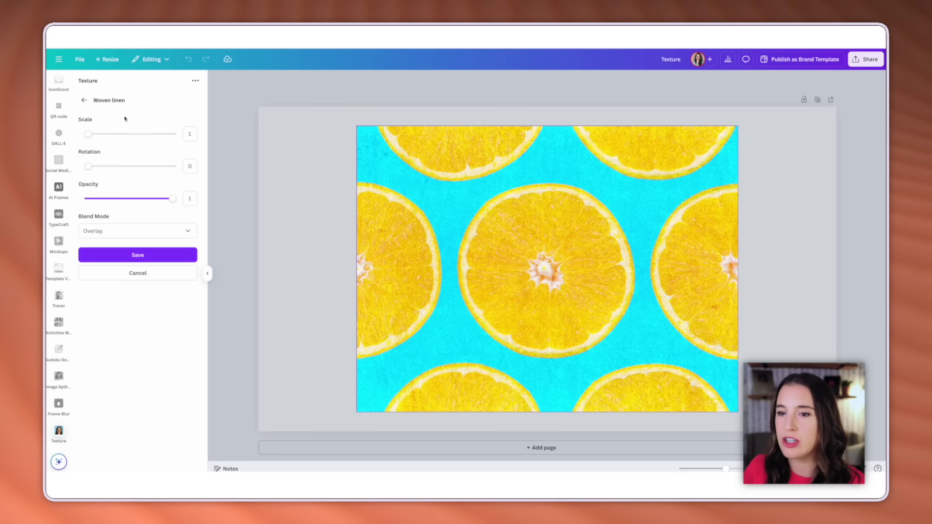
{"action": "left_click", "coordinate": [84, 100]}
{"action": "left_click", "coordinate": [107, 138]}
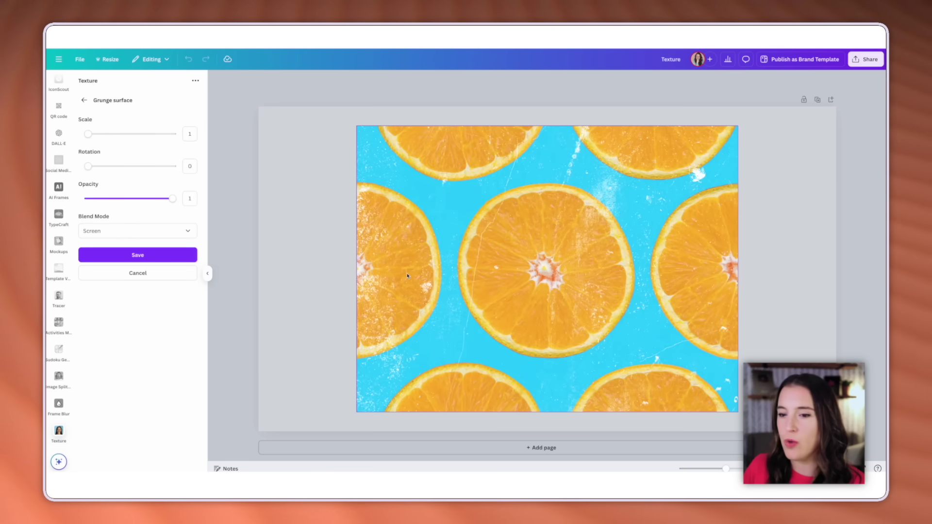
{"action": "left_click", "coordinate": [83, 101]}
Apply the Digital matrix texture from the VHS category to the photo.
{"action": "left_click", "coordinate": [84, 101]}
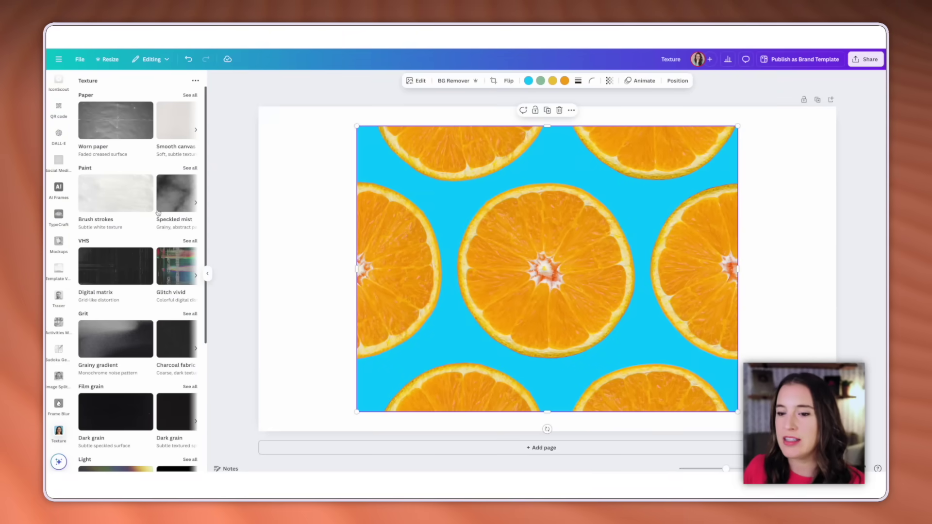
{"action": "scroll", "coordinate": [155, 228], "scroll_direction": "down", "scroll_amount": 5}
{"action": "left_click", "coordinate": [115, 190]}
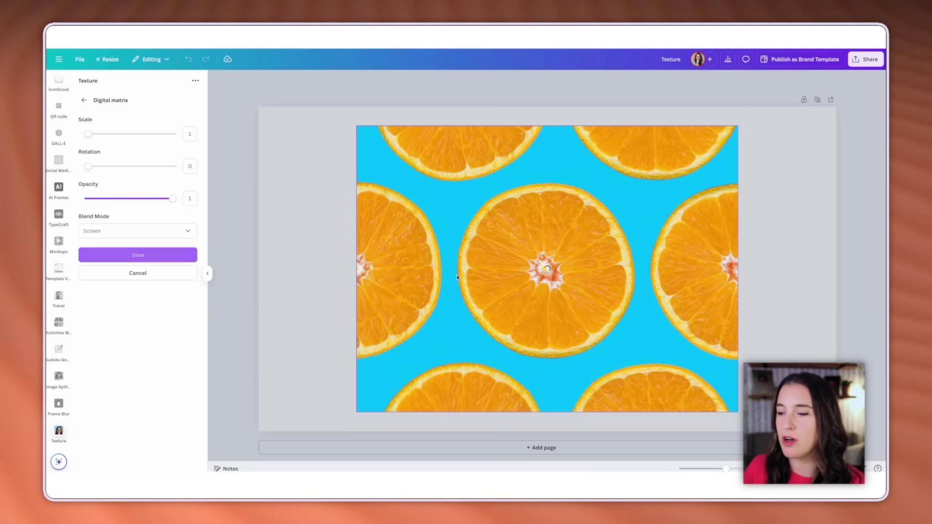